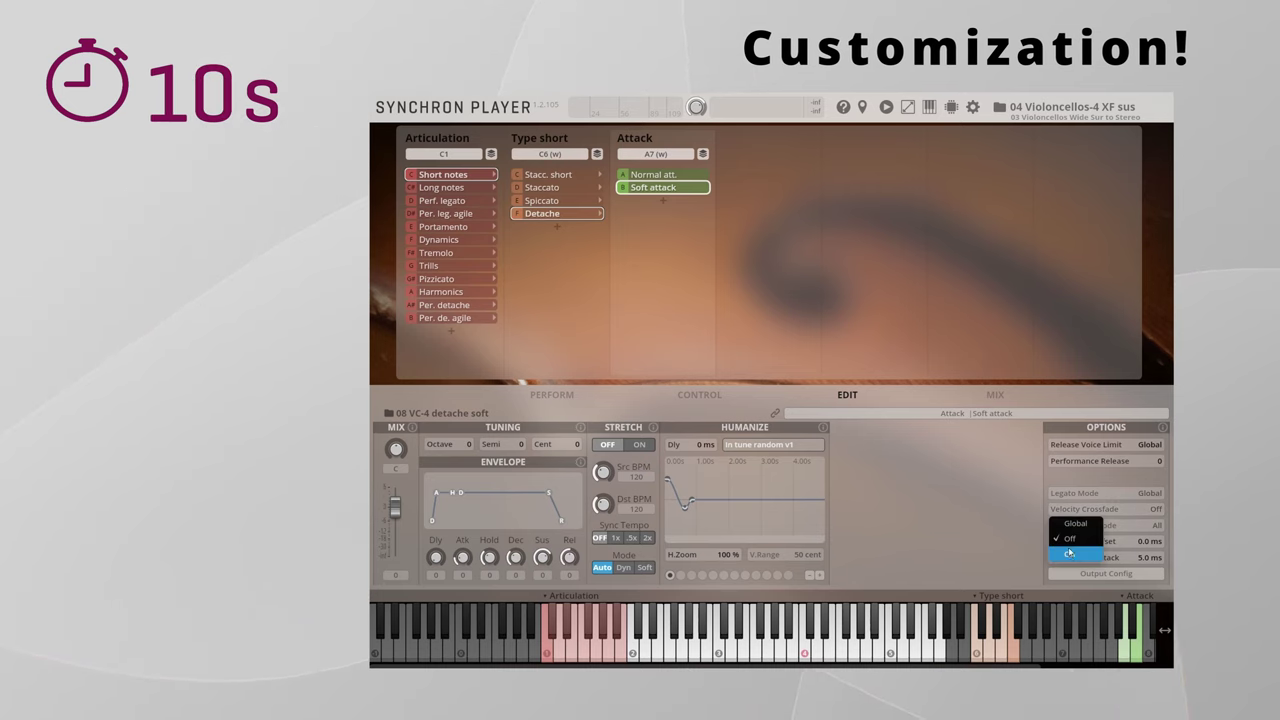
Turn Velocity Crossfade on, then show the controller choices for the CC 2 assignment on Vel.XF
{"action": "left_click", "coordinate": [1069, 554]}
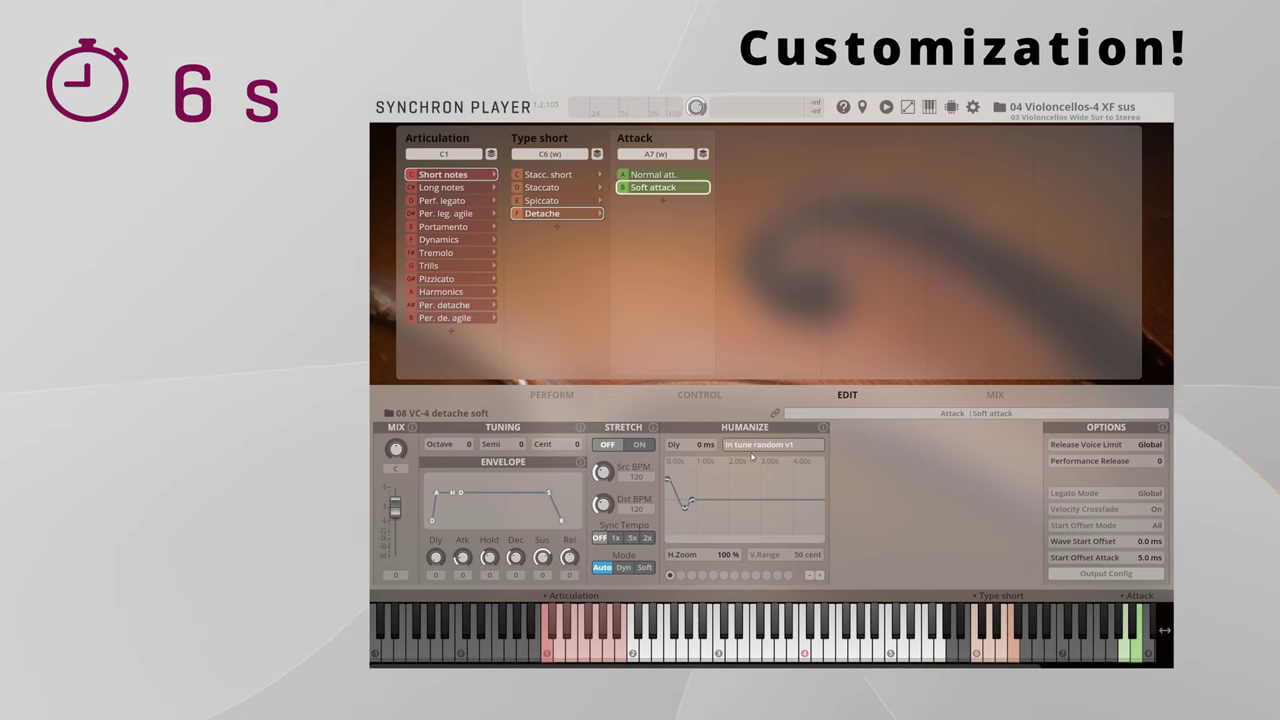
{"action": "left_click", "coordinate": [552, 395]}
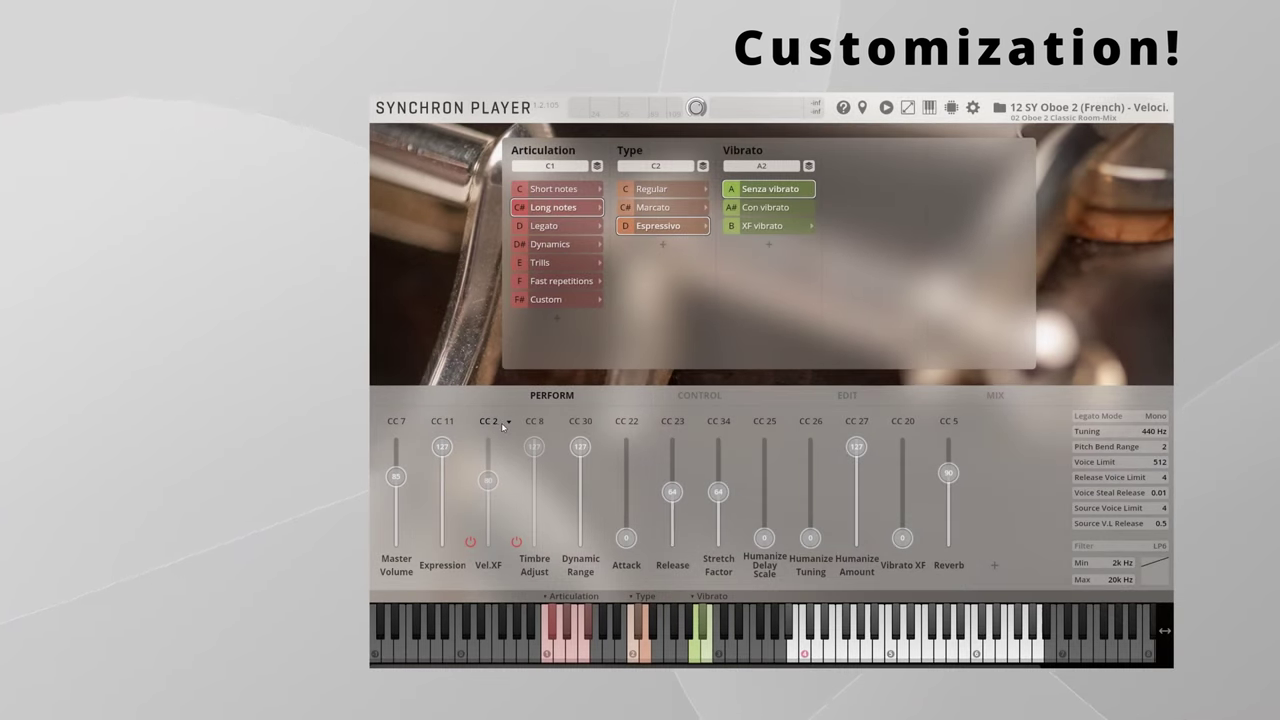
{"action": "left_click", "coordinate": [507, 423]}
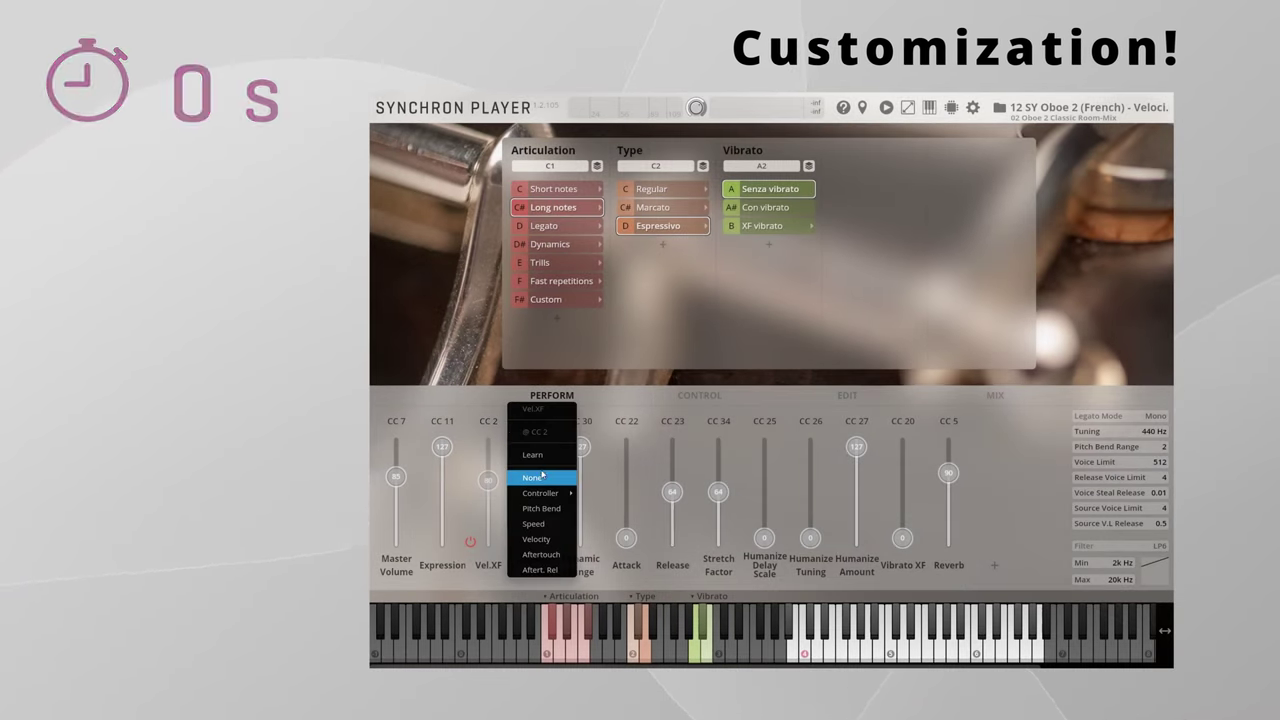
{"action": "mouse_move", "coordinate": [560, 493]}
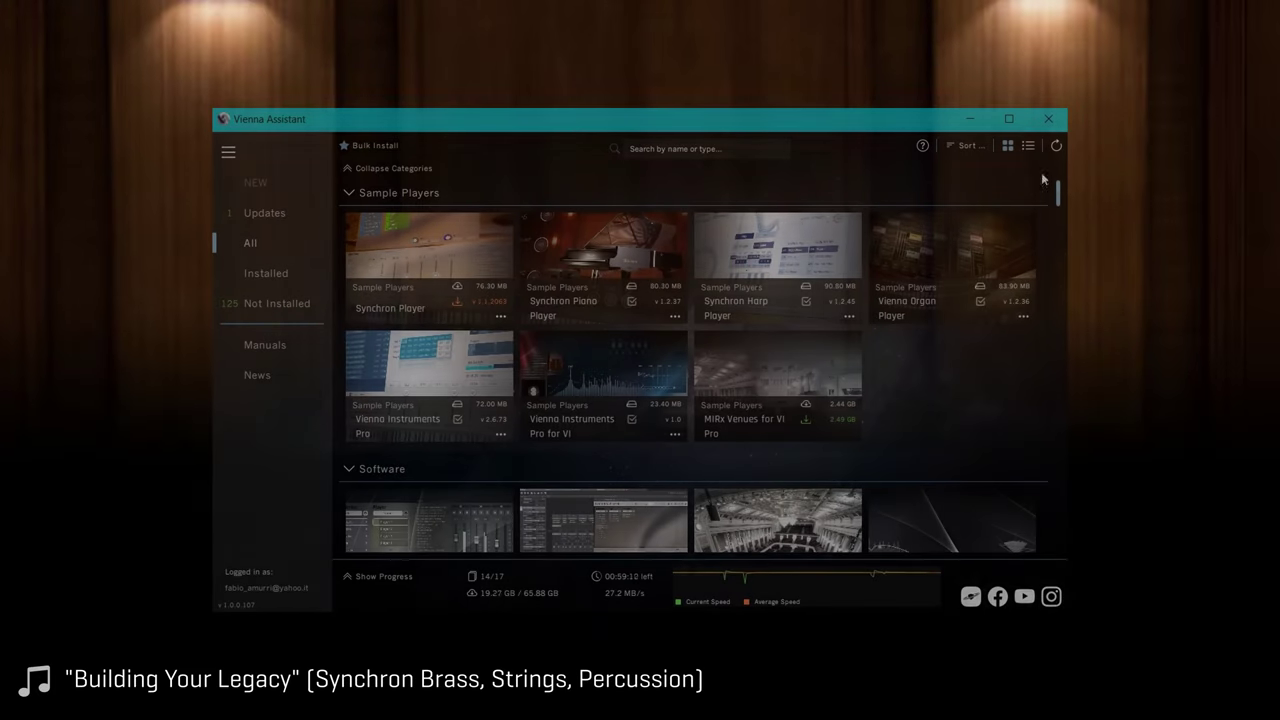
Scroll the Vienna Assistant product list past Sample Players to Hello Free Instruments and Big Bang Orchestra
{"action": "scroll", "coordinate": [1040, 206], "scroll_direction": "down", "scroll_amount": 5}
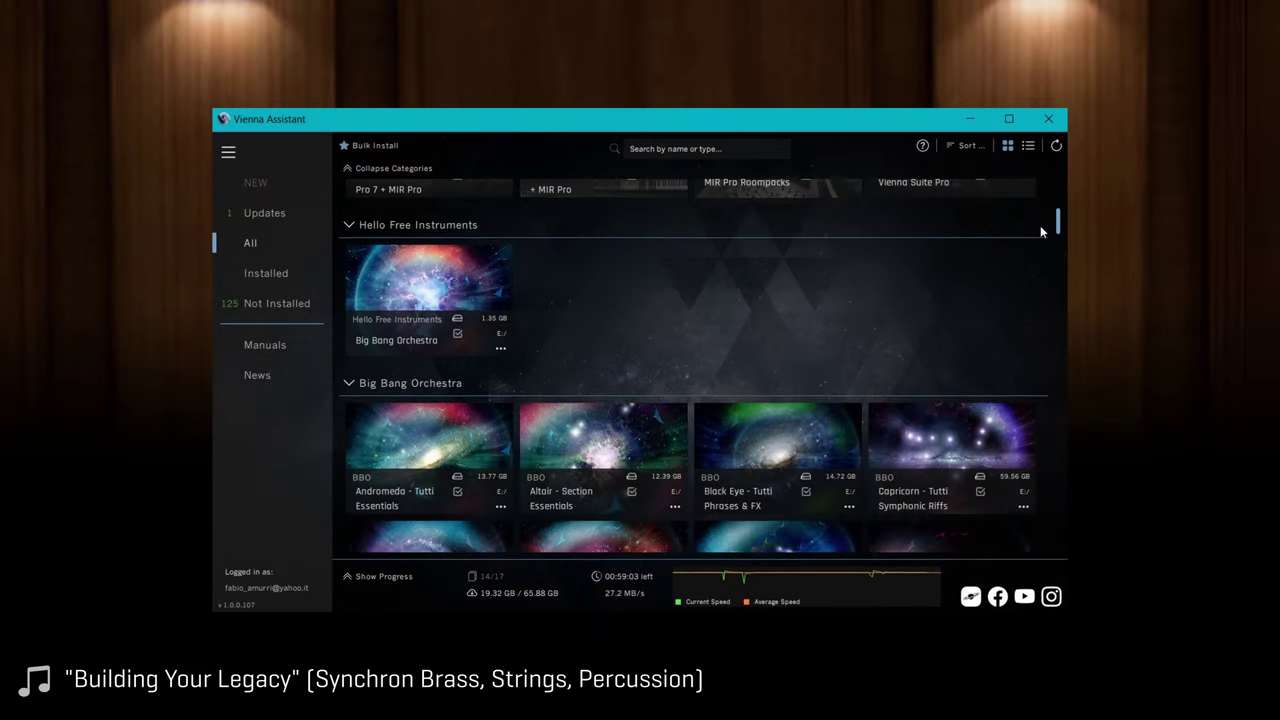
{"action": "scroll", "coordinate": [1040, 231], "scroll_direction": "down", "scroll_amount": 15}
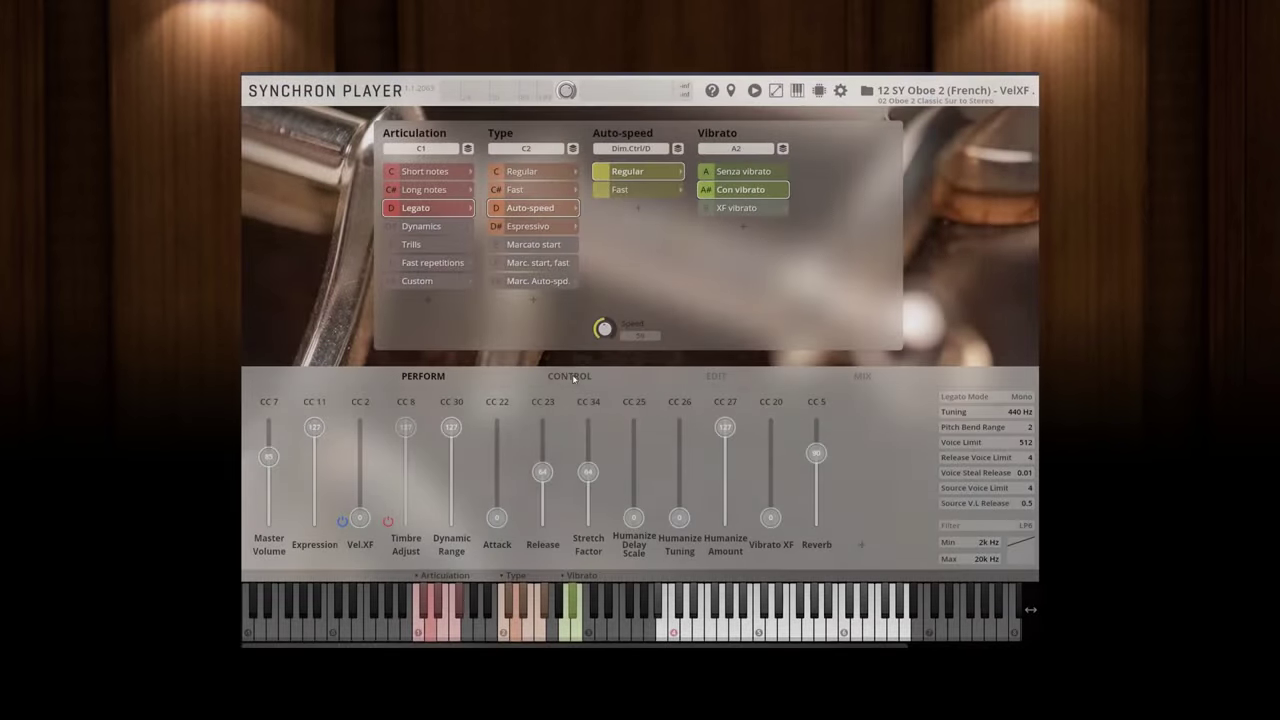
Step through the oboe patch's CONTROL and EDIT views, ending on the MIX channels
{"action": "left_click", "coordinate": [572, 377]}
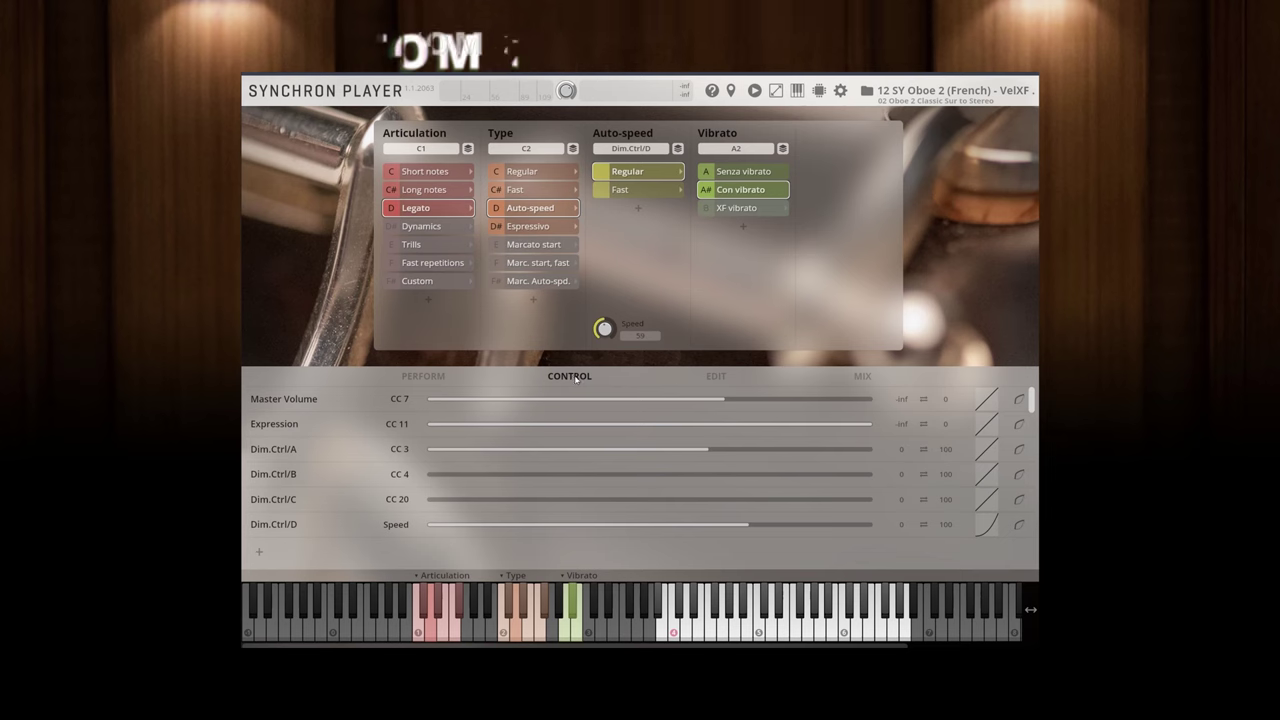
{"action": "left_click", "coordinate": [712, 377]}
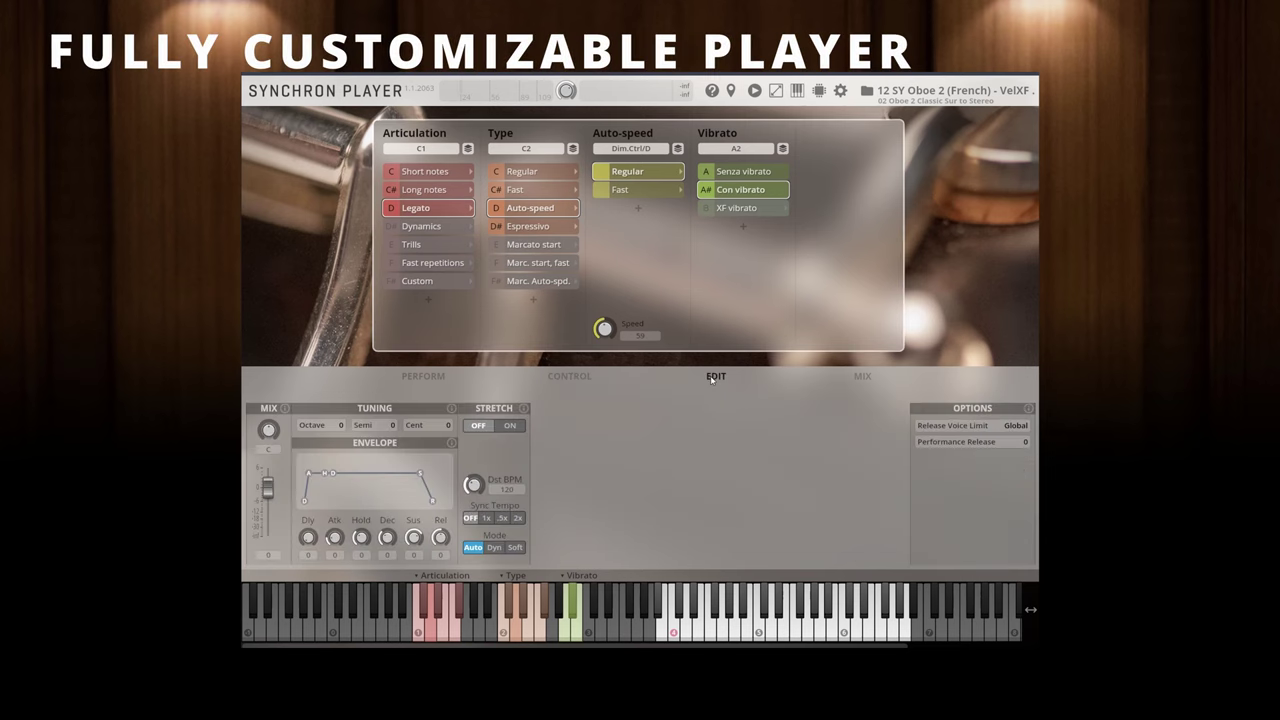
{"action": "left_click", "coordinate": [863, 376]}
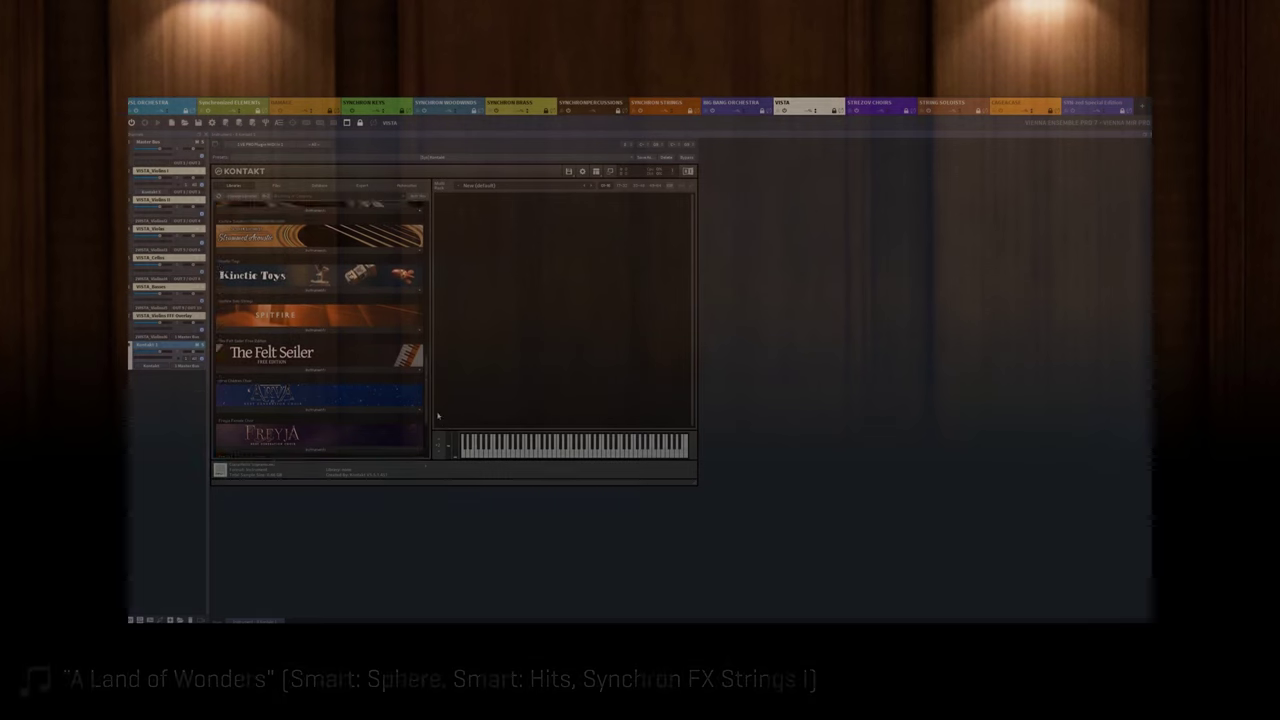
Scroll the Kontakt Libraries pane until Modern Drummer, Vintage Drummer and The Gentleman are visible
{"action": "left_click_drag", "start_coordinate": [424, 372], "coordinate": [424, 333]}
{"action": "scroll", "coordinate": [420, 340], "scroll_direction": "down", "scroll_amount": 4}
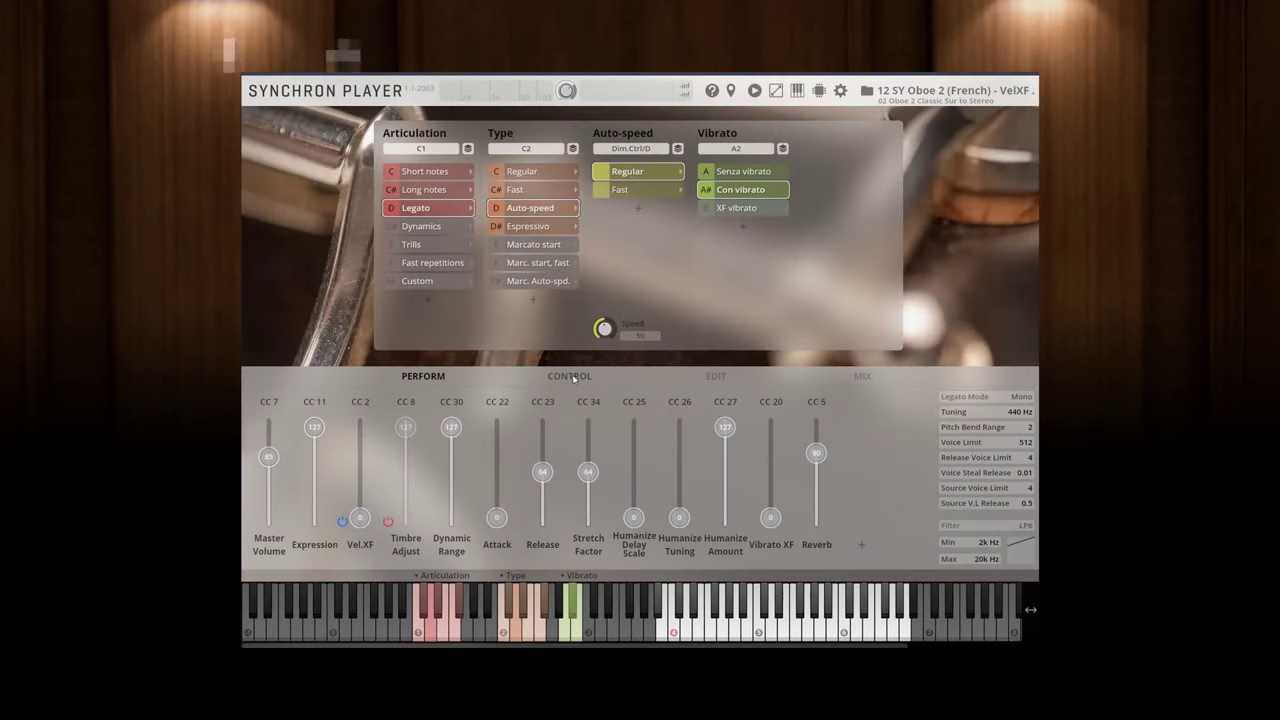
Cycle through the oboe patch's CONTROL, EDIT and MIX tabs
{"action": "left_click", "coordinate": [570, 376]}
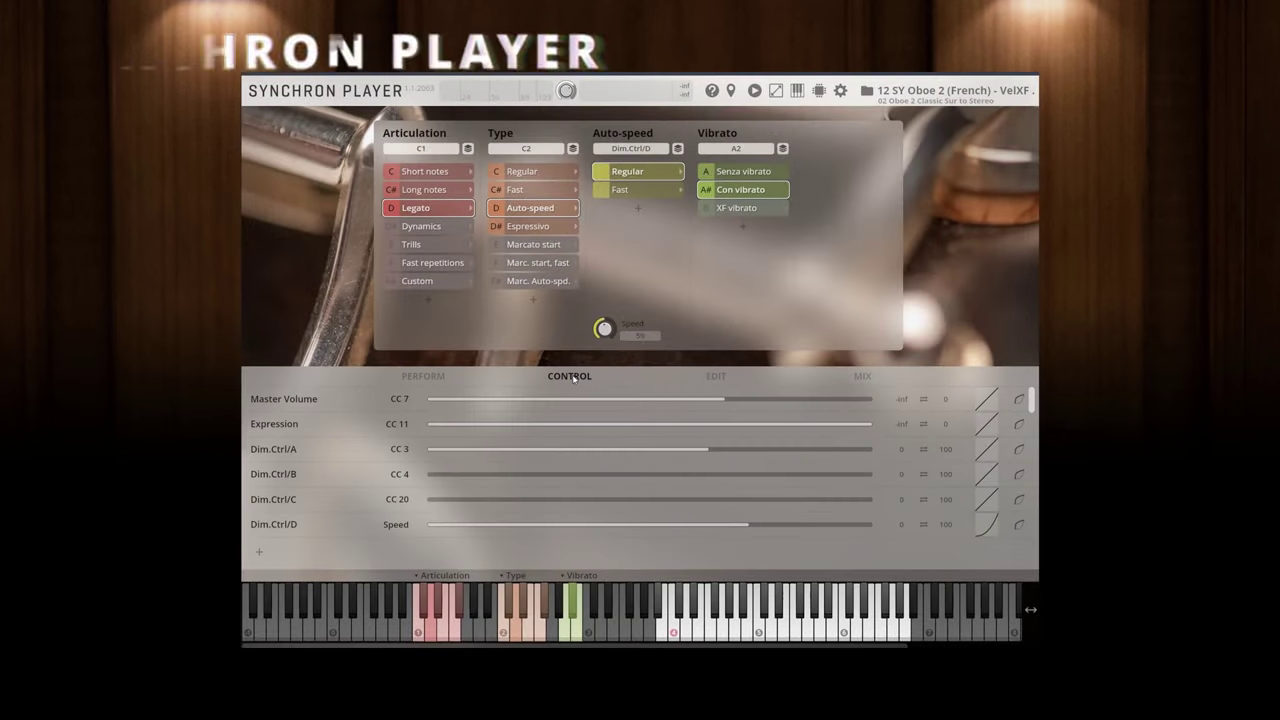
{"action": "left_click", "coordinate": [714, 376]}
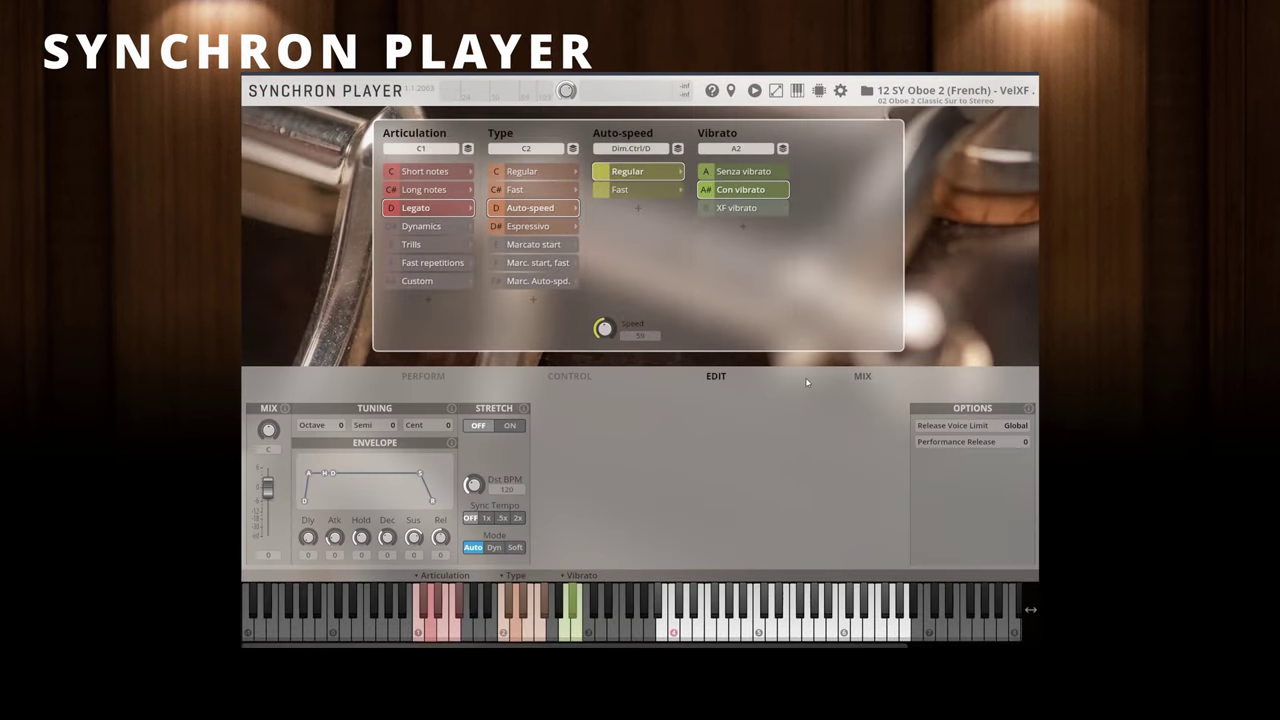
{"action": "left_click", "coordinate": [862, 376]}
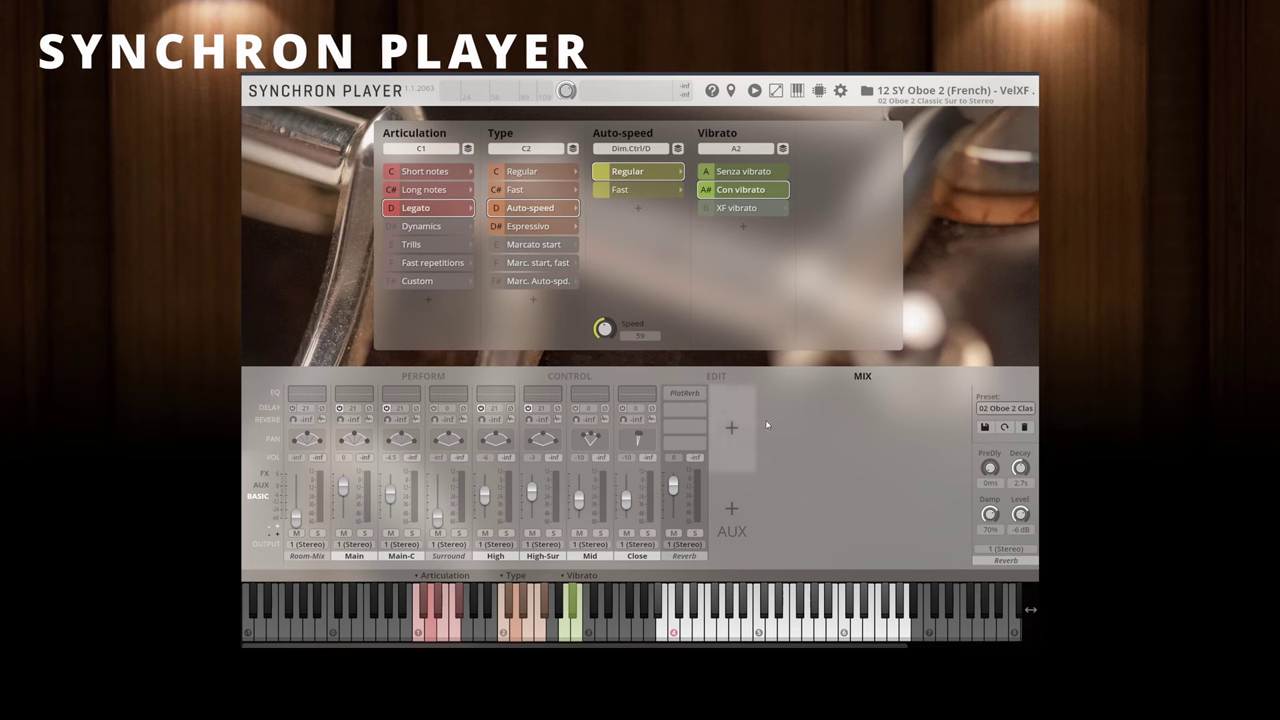
Check a mixer fader's MIDI learn options, then scroll Vienna Assistant to Synchron Percussion
{"action": "right_click", "coordinate": [531, 497]}
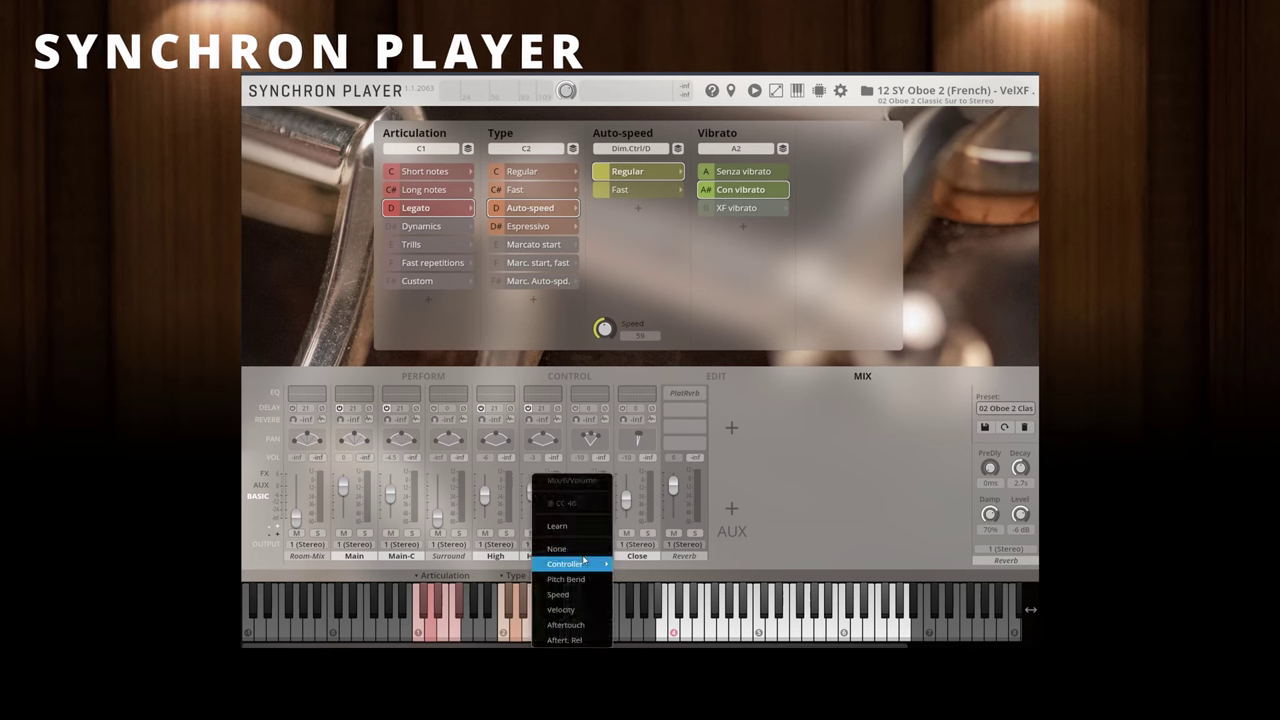
{"action": "mouse_move", "coordinate": [585, 562]}
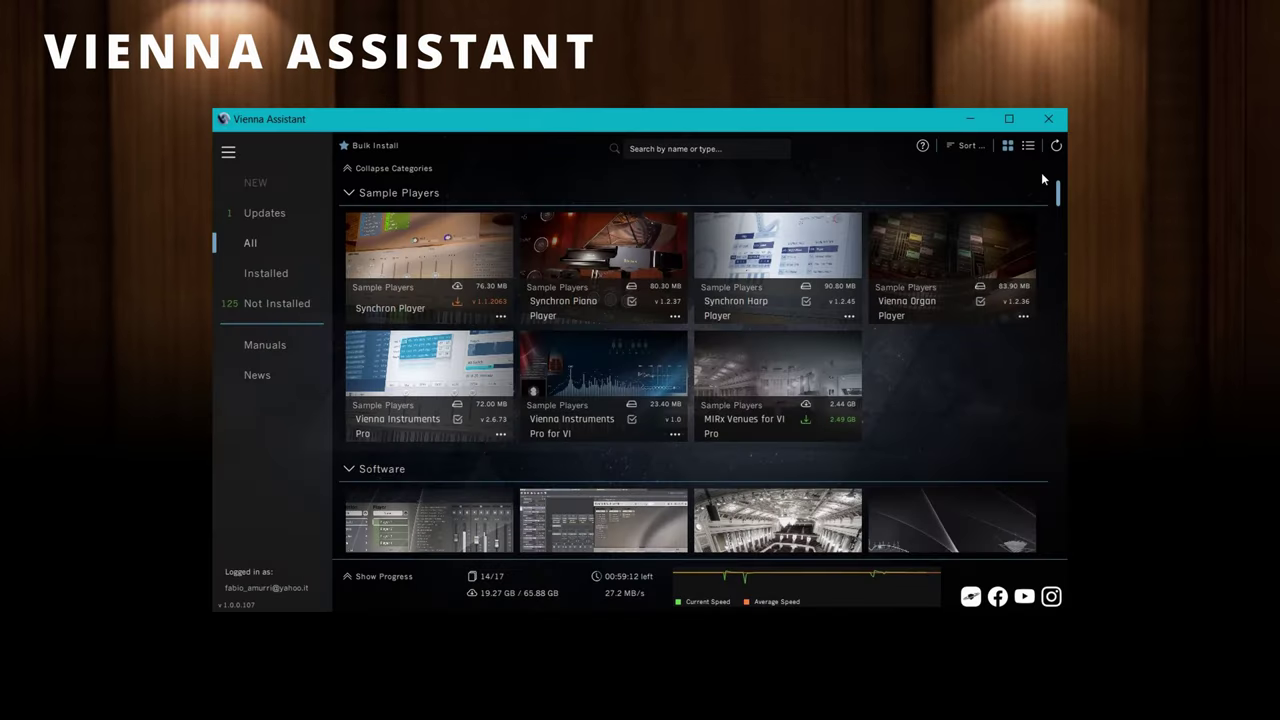
{"action": "left_click_drag", "start_coordinate": [1043, 195], "coordinate": [1026, 327]}
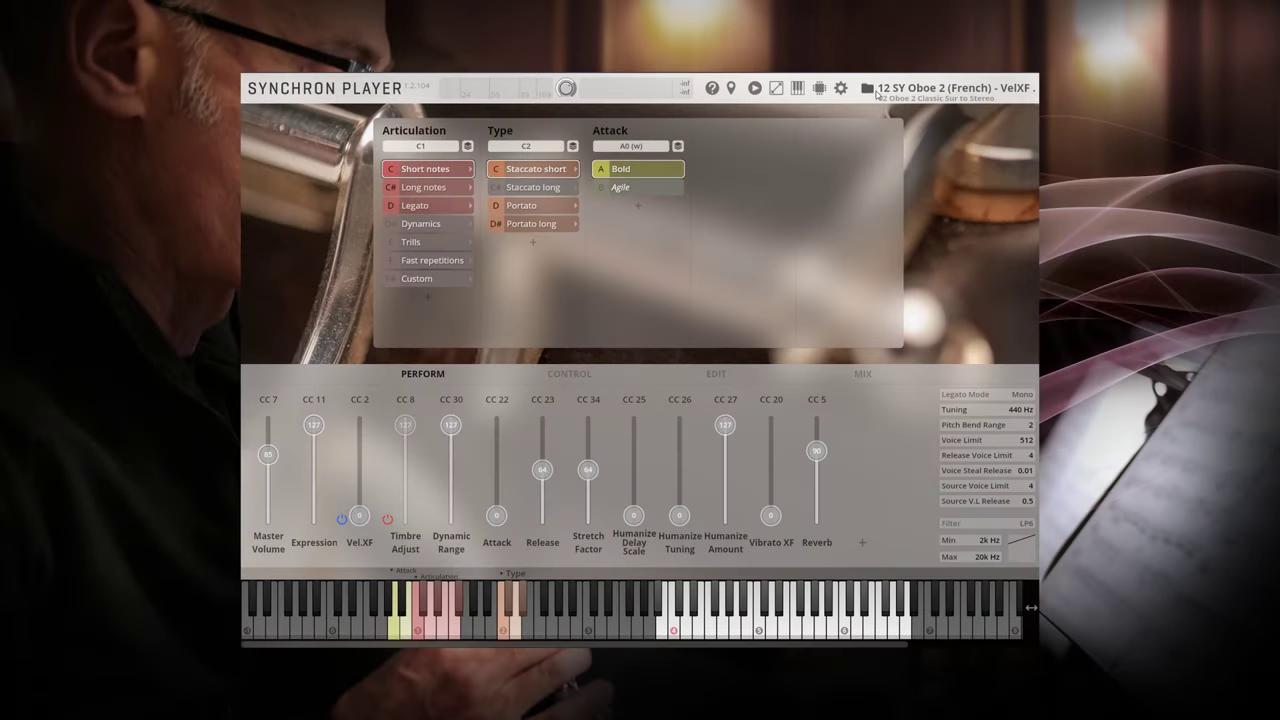
Open the preset browser with the 25 Synchron Woodwinds VelXF sus - MOD, VelXF - MOD and Velocity folders
{"action": "left_click", "coordinate": [870, 89]}
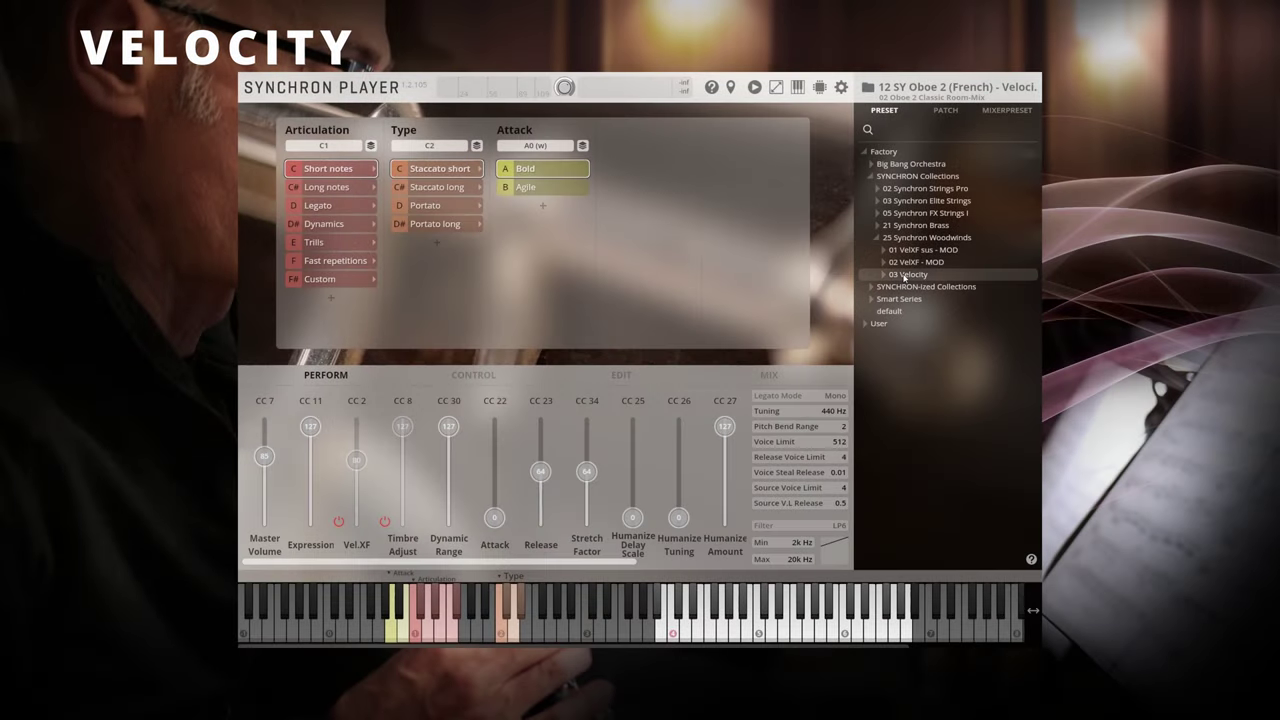
Load the 12 SY Oboe 2 (French) - Velocity preset from the 03 Velocity folder
{"action": "left_click", "coordinate": [885, 275]}
{"action": "left_click", "coordinate": [925, 299]}
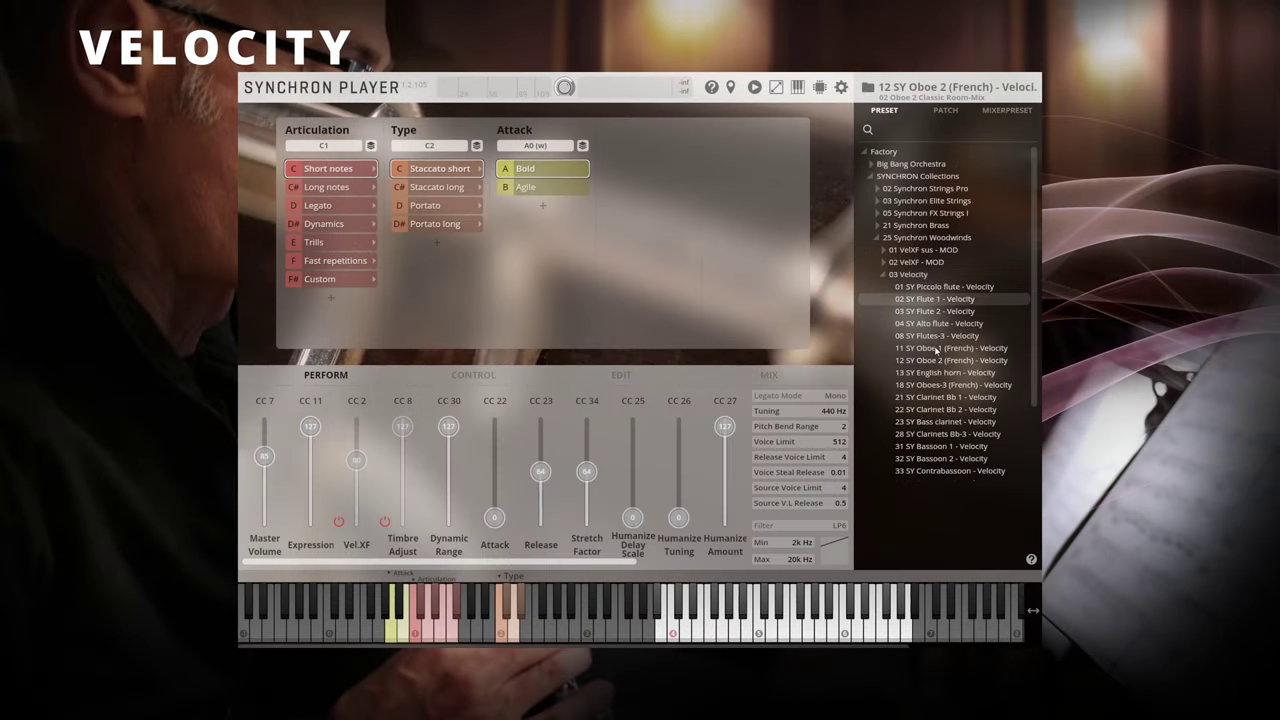
{"action": "left_click", "coordinate": [936, 361]}
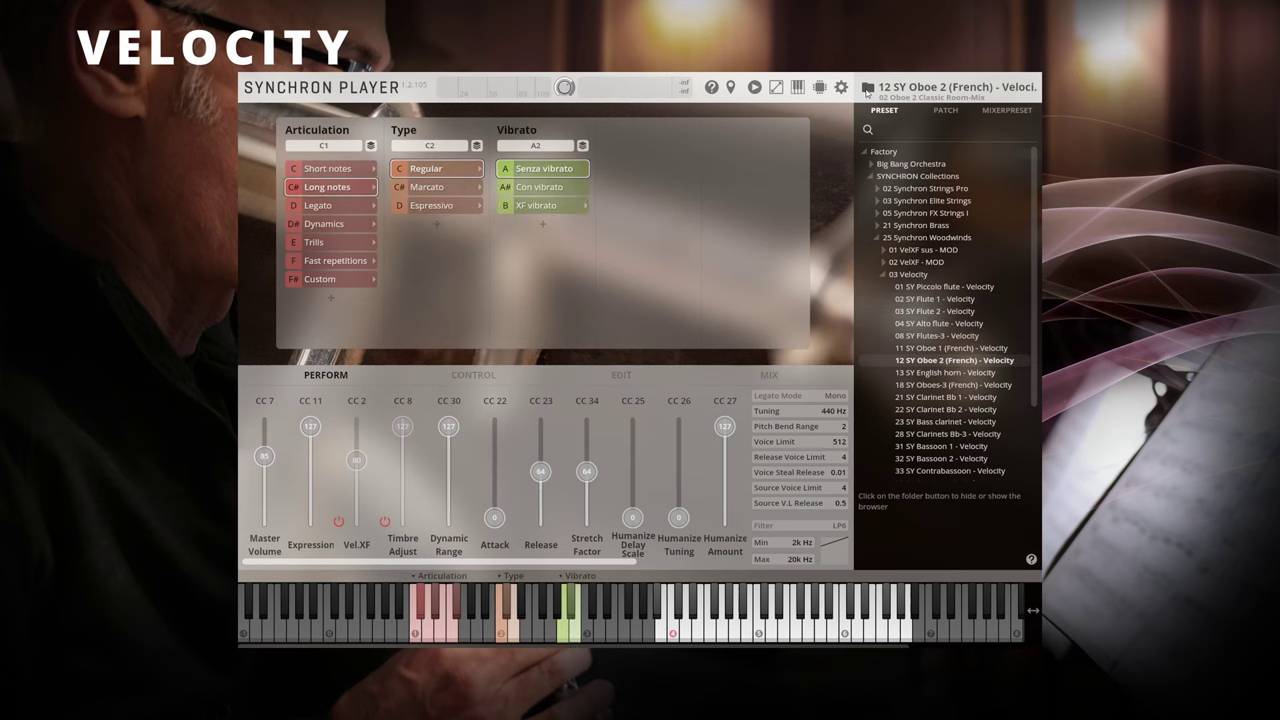
{"action": "left_click", "coordinate": [866, 92]}
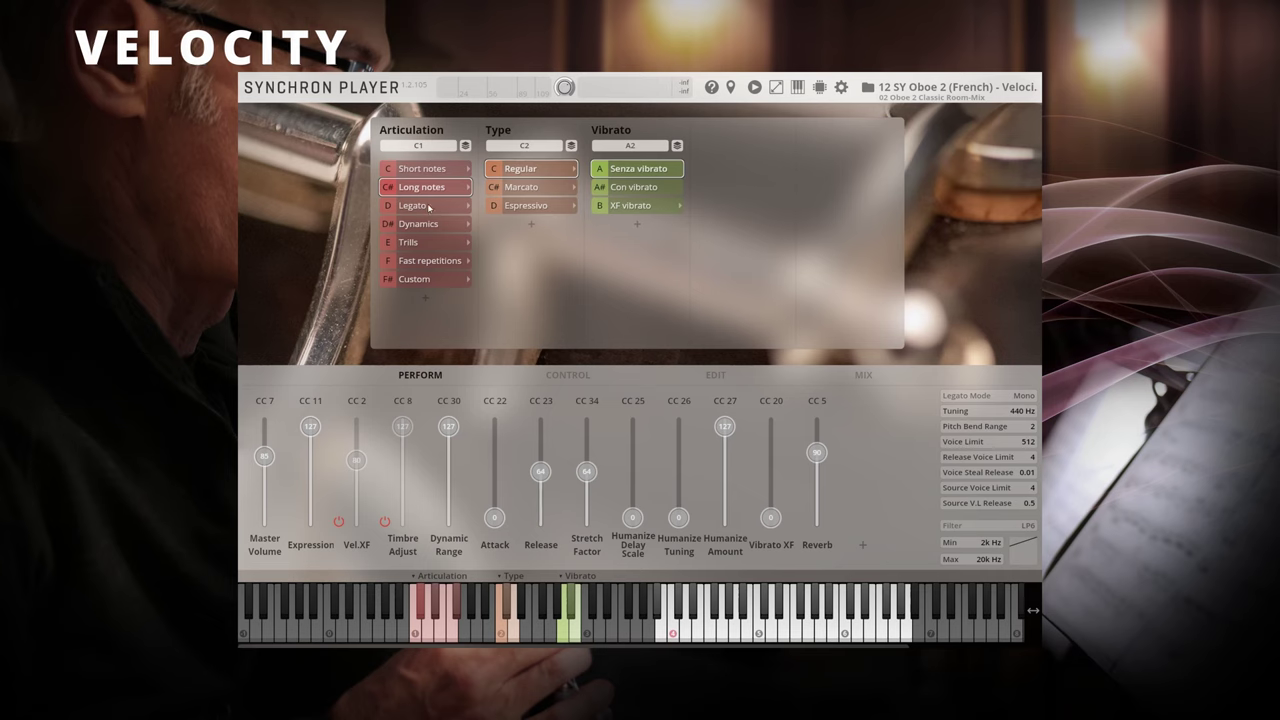
Switch the oboe through Trills, Dynamics and Short notes articulations
{"action": "left_click", "coordinate": [428, 243]}
{"action": "left_click", "coordinate": [443, 225]}
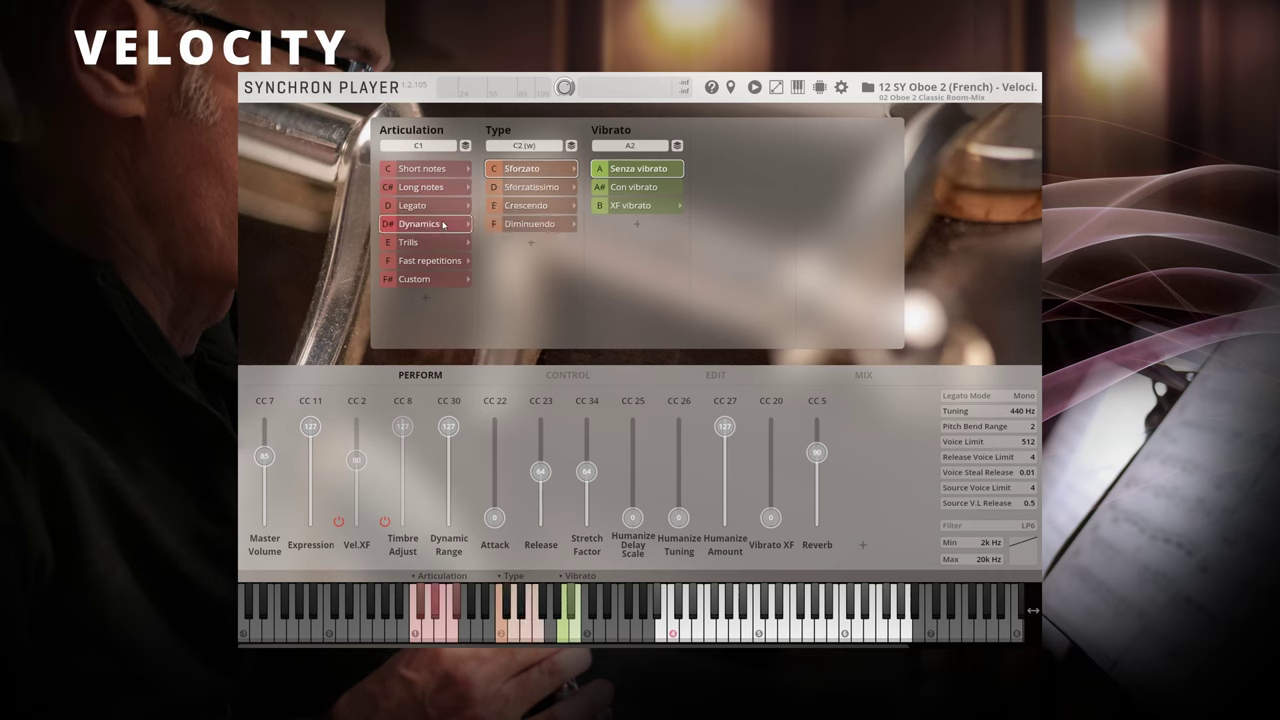
{"action": "left_click", "coordinate": [428, 168]}
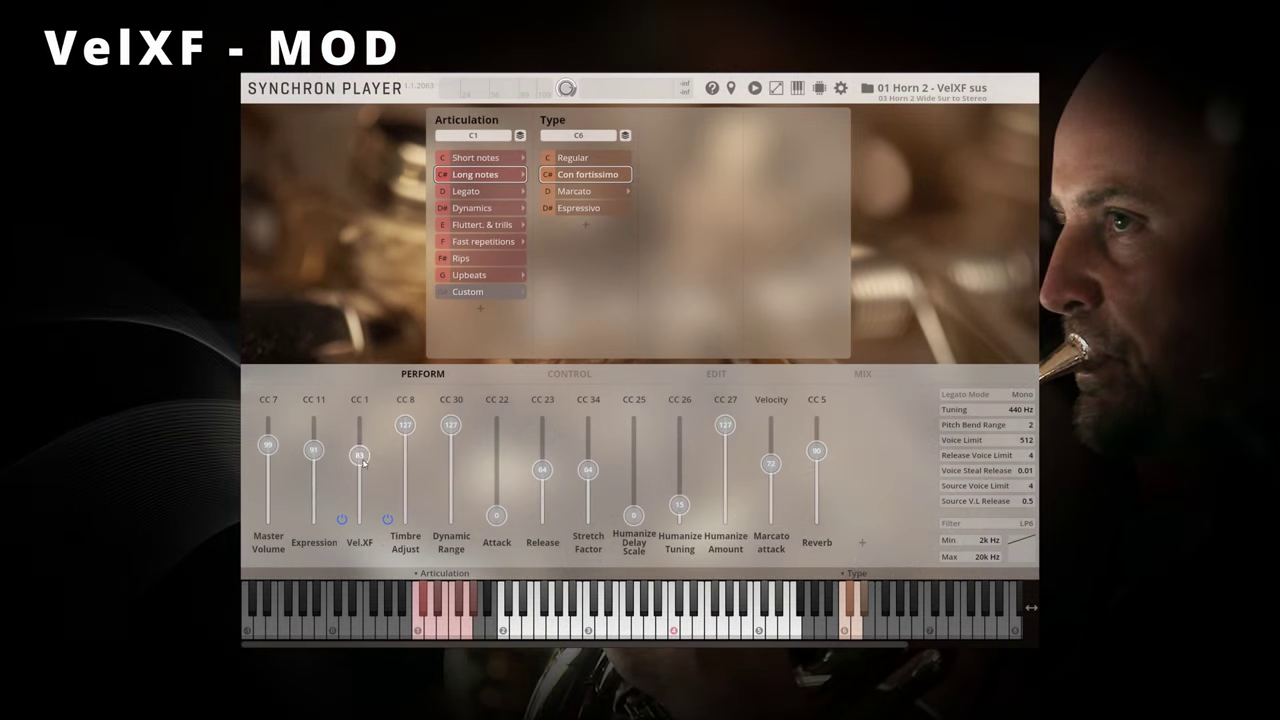
Raise the horn's Vel.XF to 127, inspect its MIDI assignment menus, and select Short notes
{"action": "left_click_drag", "start_coordinate": [360, 520], "coordinate": [360, 507]}
{"action": "left_click_drag", "start_coordinate": [358, 461], "coordinate": [359, 425]}
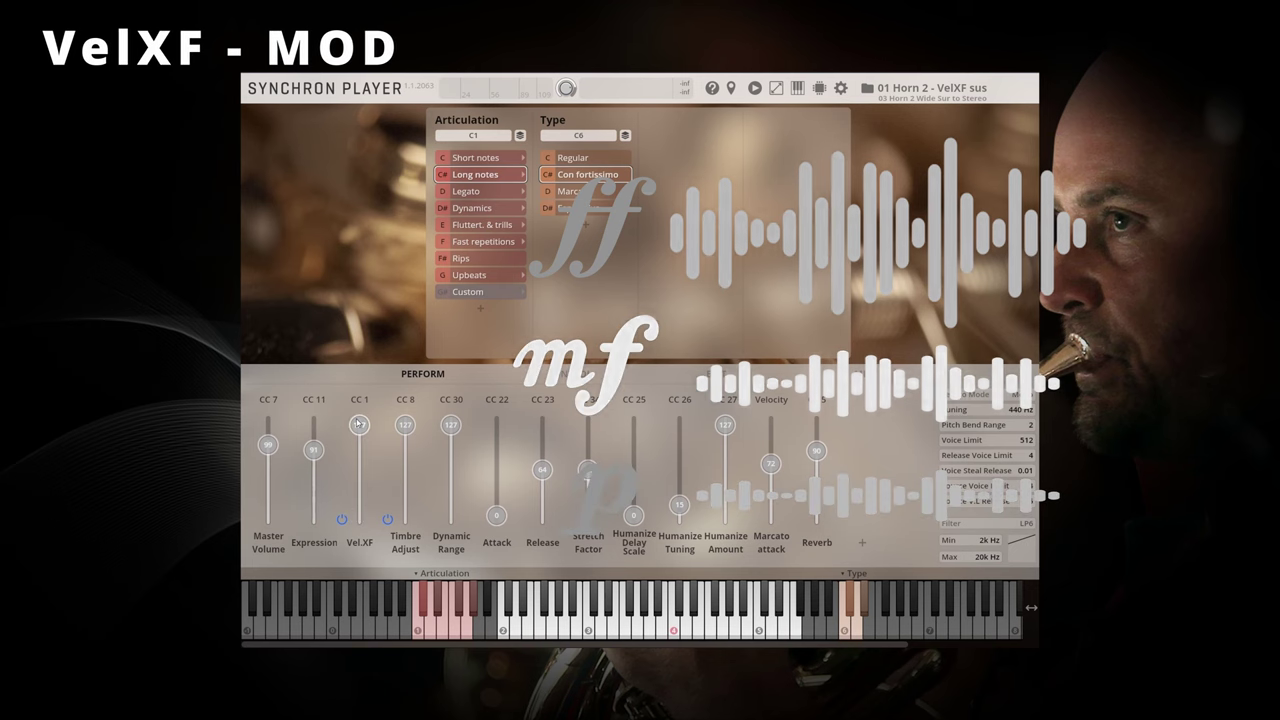
{"action": "right_click", "coordinate": [360, 402]}
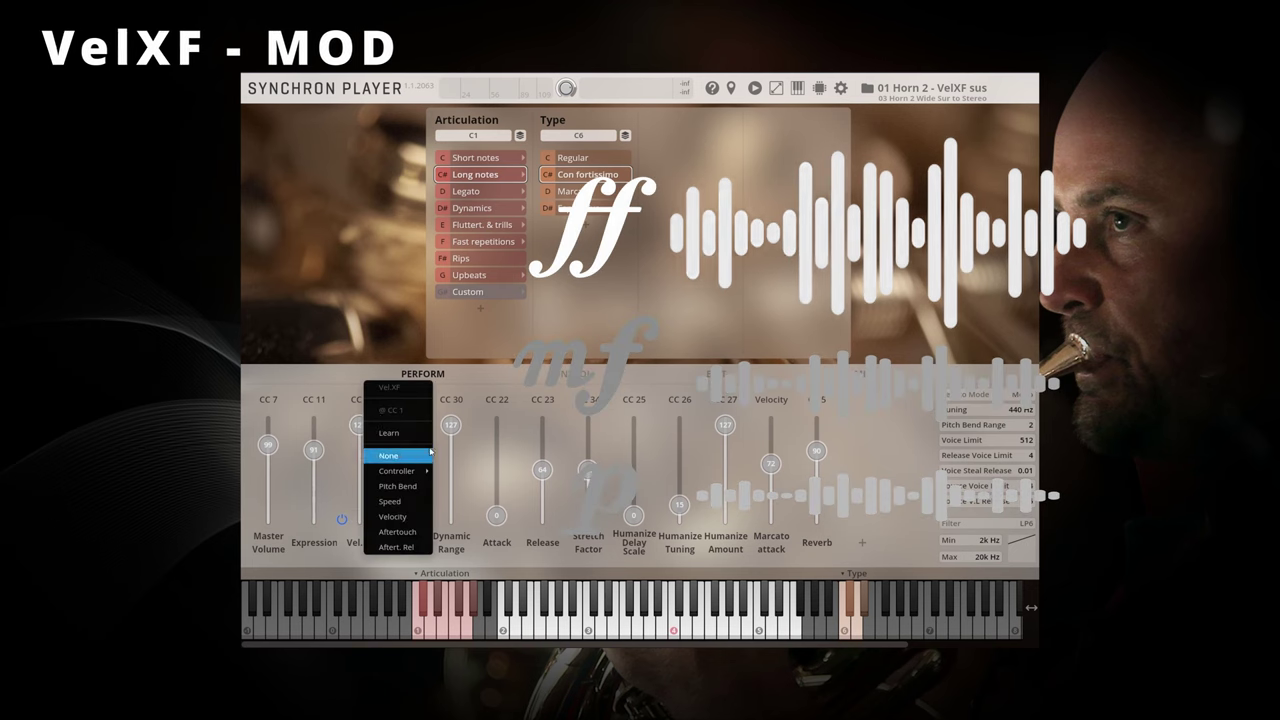
{"action": "left_click", "coordinate": [509, 415]}
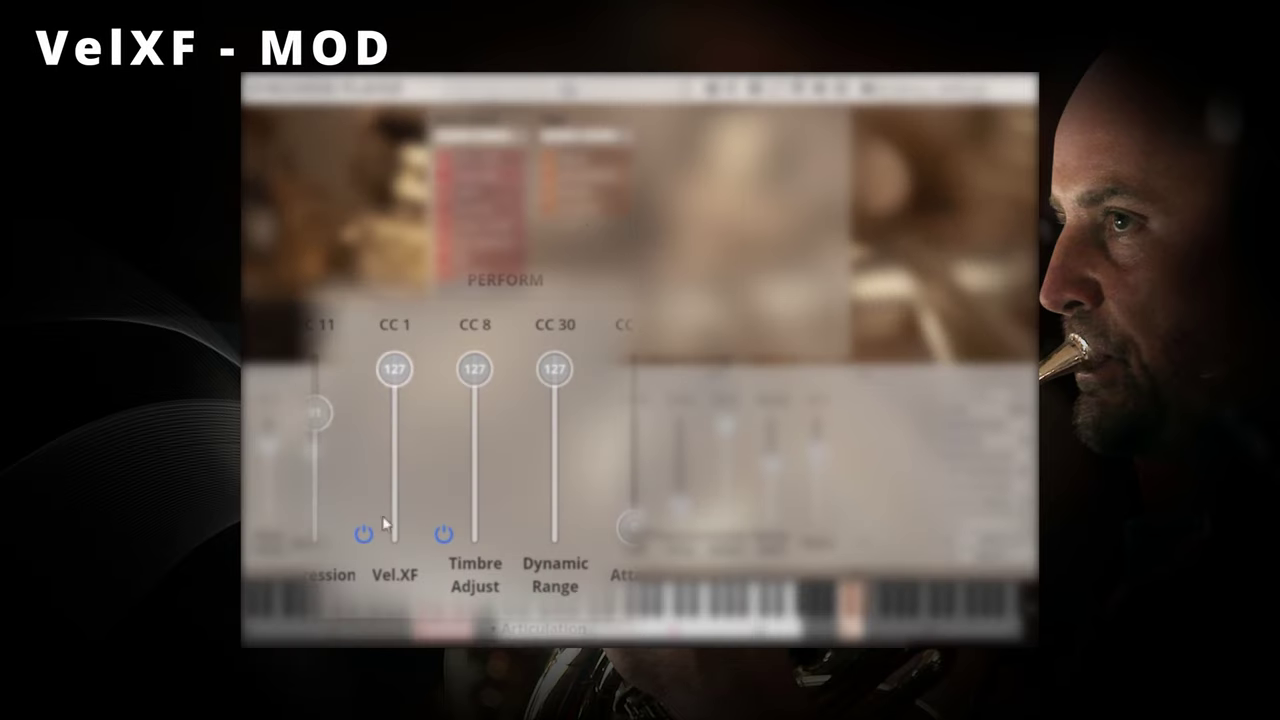
{"action": "right_click", "coordinate": [343, 522]}
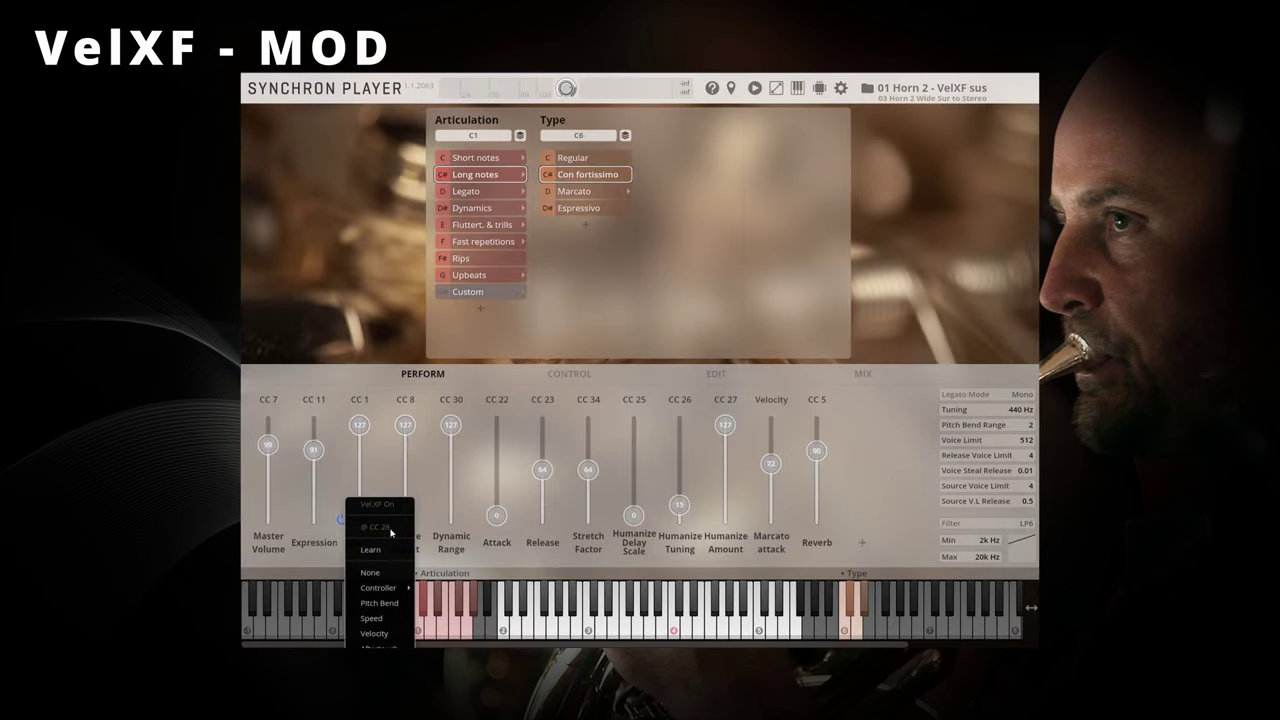
{"action": "left_click", "coordinate": [362, 488]}
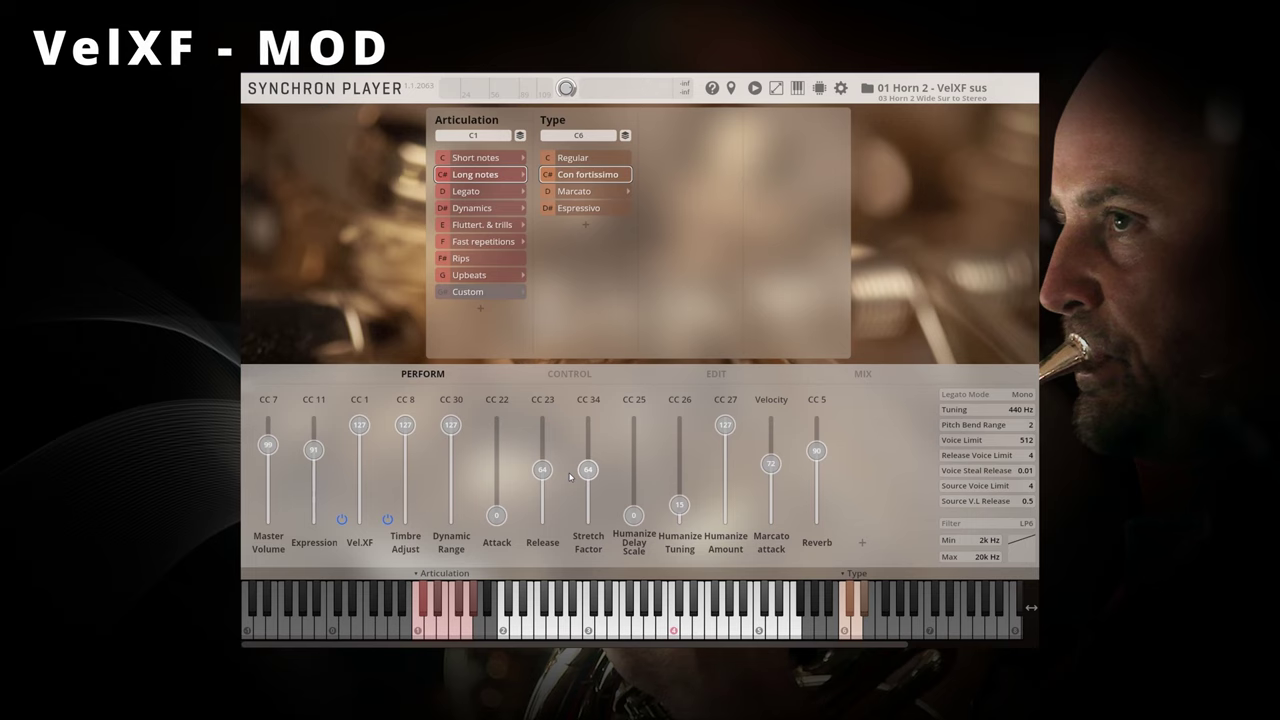
{"action": "left_click", "coordinate": [493, 158]}
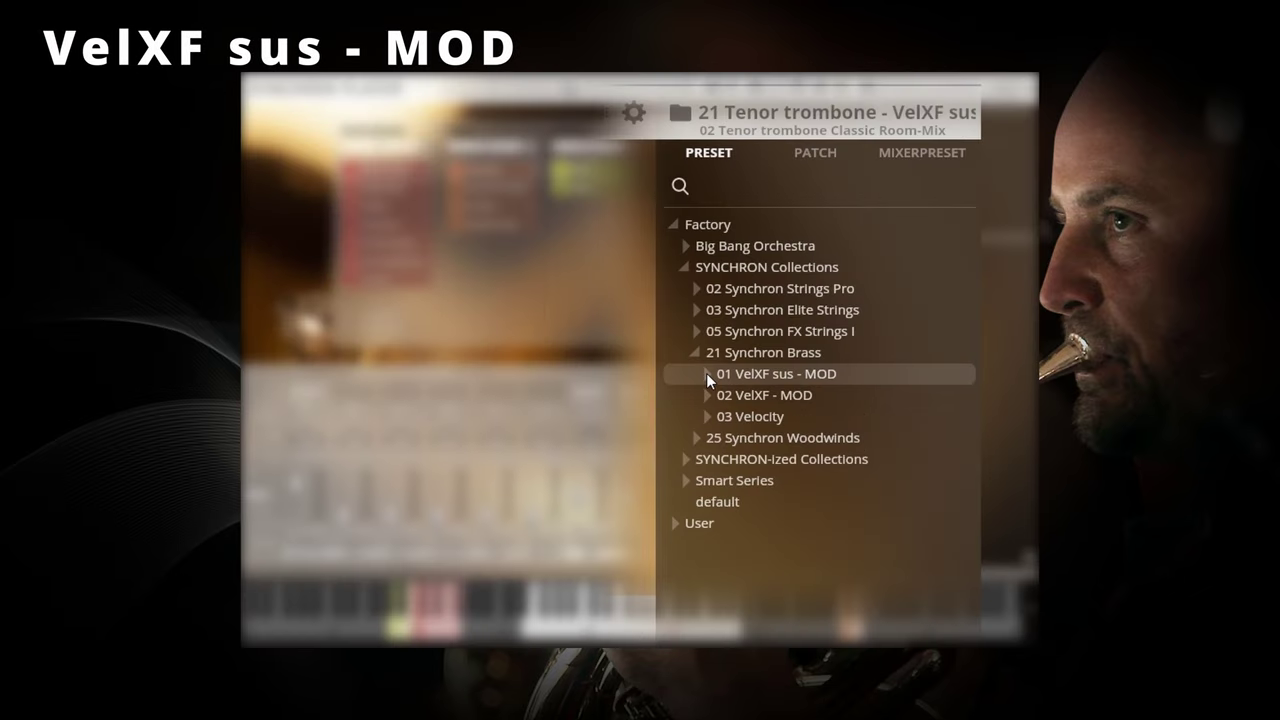
Load the 21 Tenor trombone - VelXF sus preset from 01 VelXF sus - MOD with all slots enabled
{"action": "left_click", "coordinate": [883, 237]}
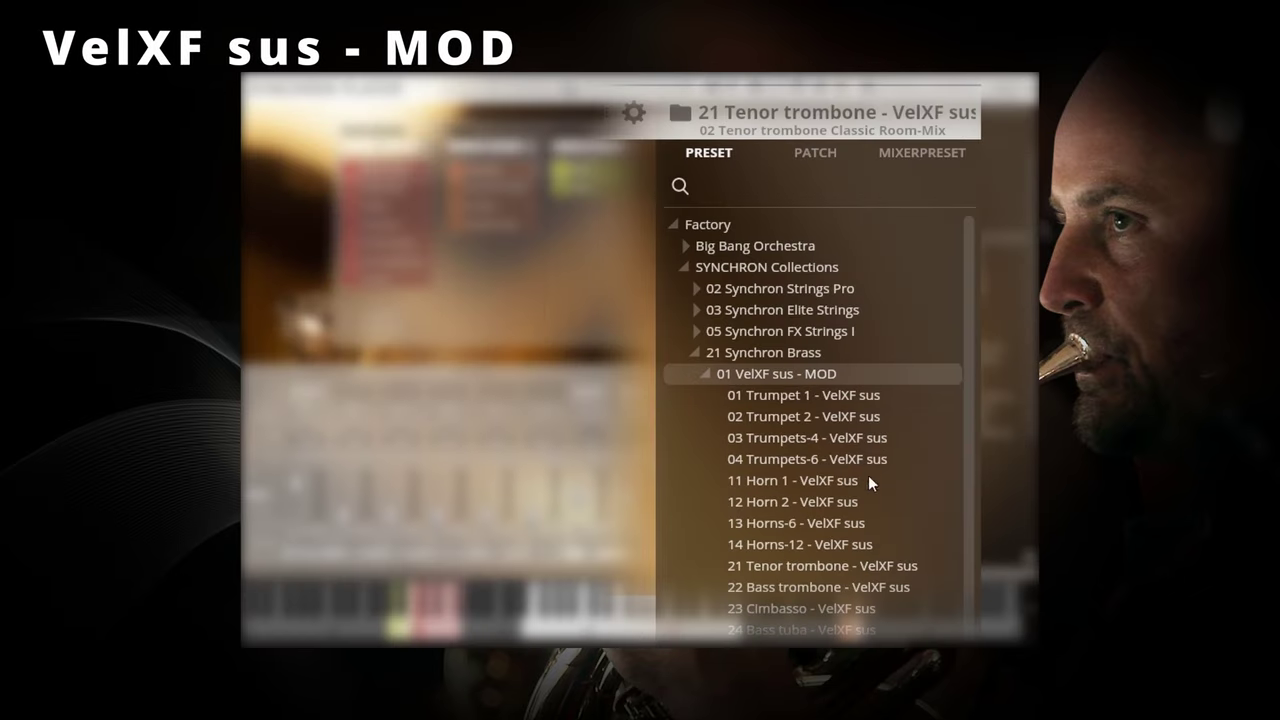
{"action": "double_click", "coordinate": [821, 566]}
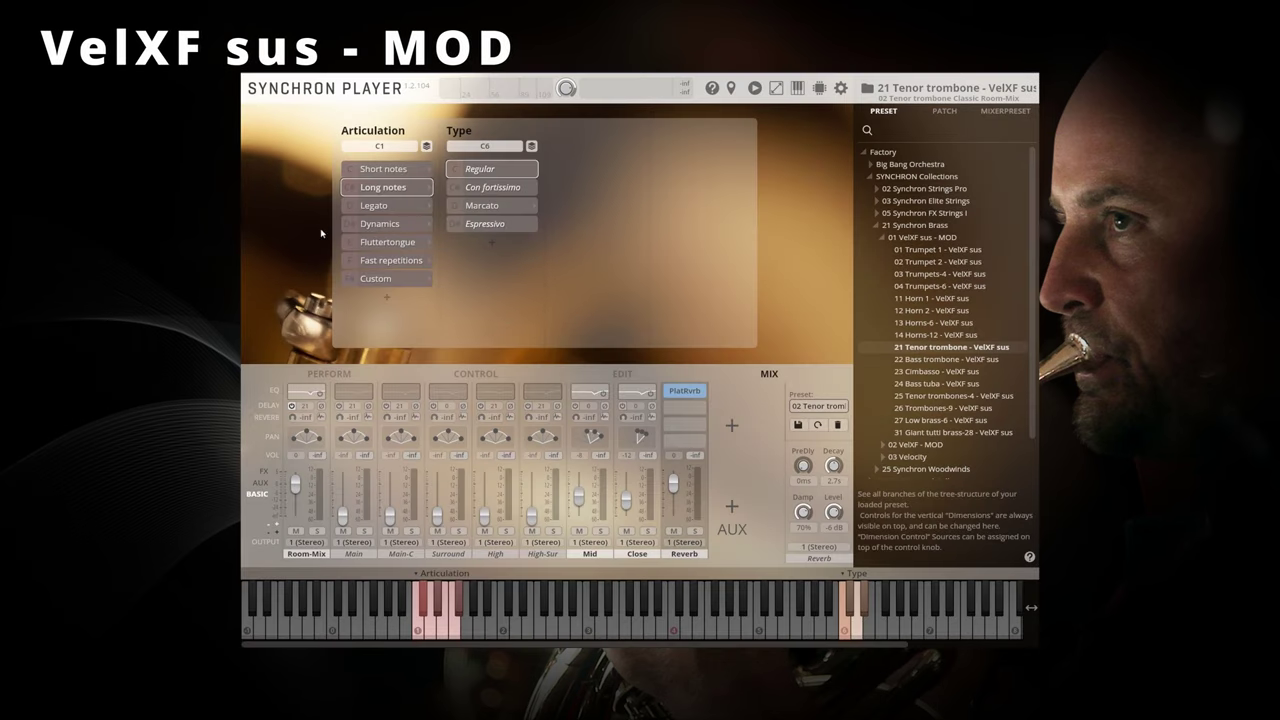
{"action": "right_click", "coordinate": [368, 327]}
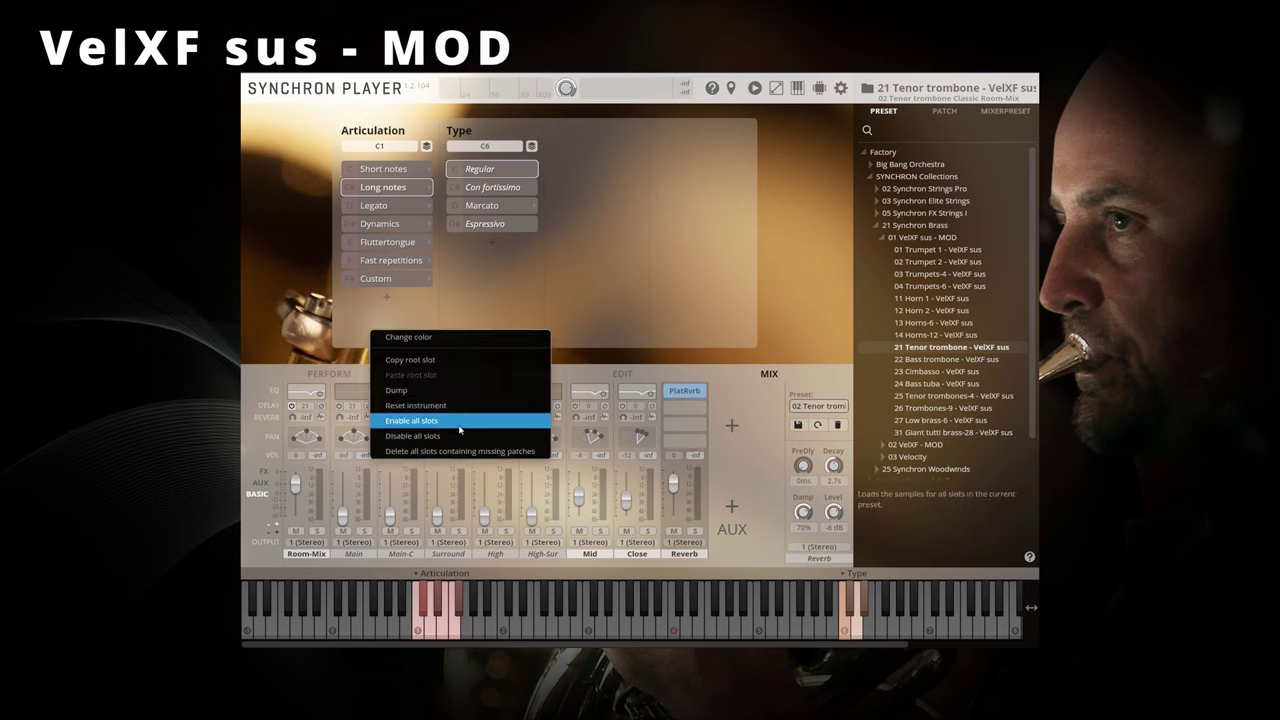
{"action": "left_click", "coordinate": [459, 430]}
Try Legato and Fluttertongue, then settle on Short notes and view its EDIT settings
{"action": "left_click", "coordinate": [394, 207]}
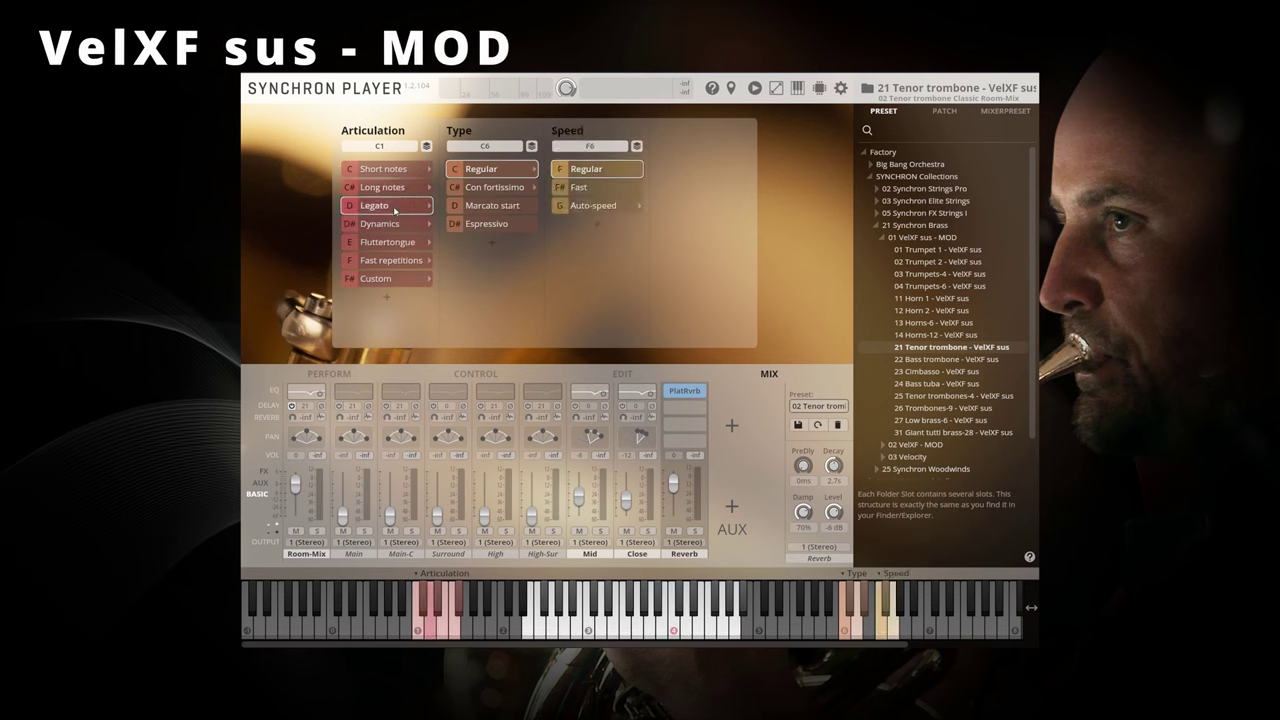
{"action": "left_click", "coordinate": [404, 242]}
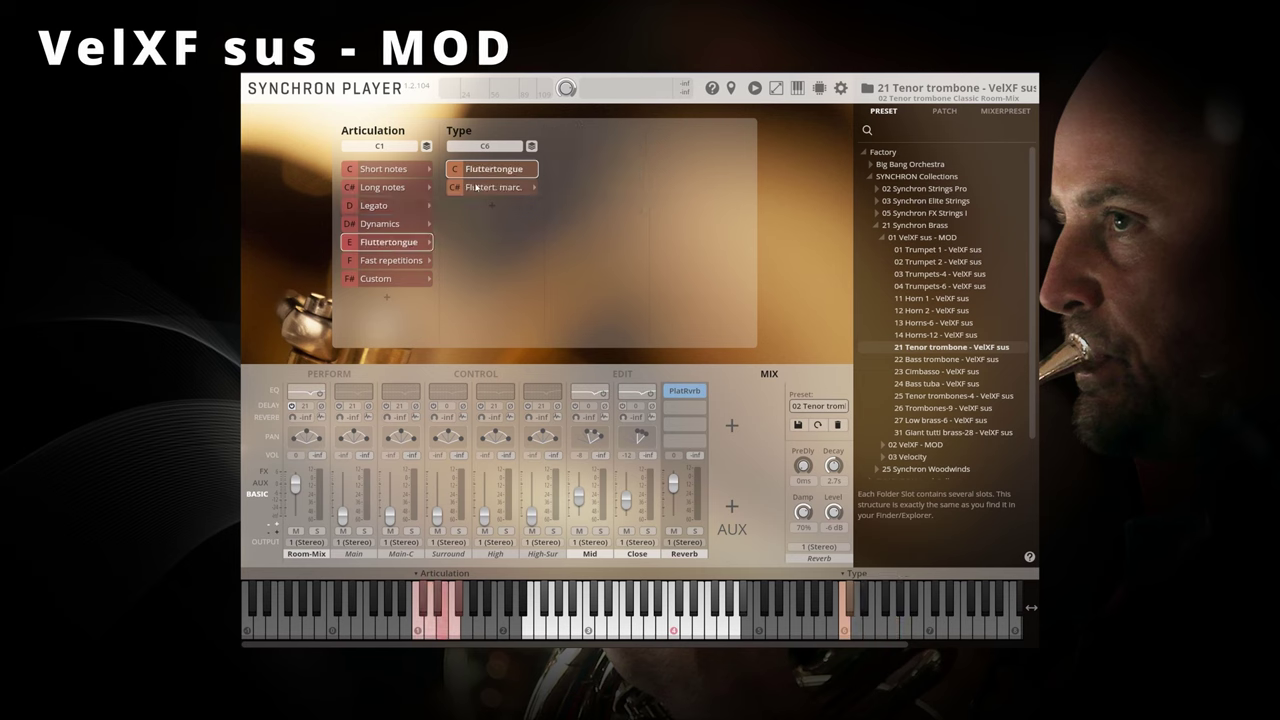
{"action": "left_click", "coordinate": [392, 172]}
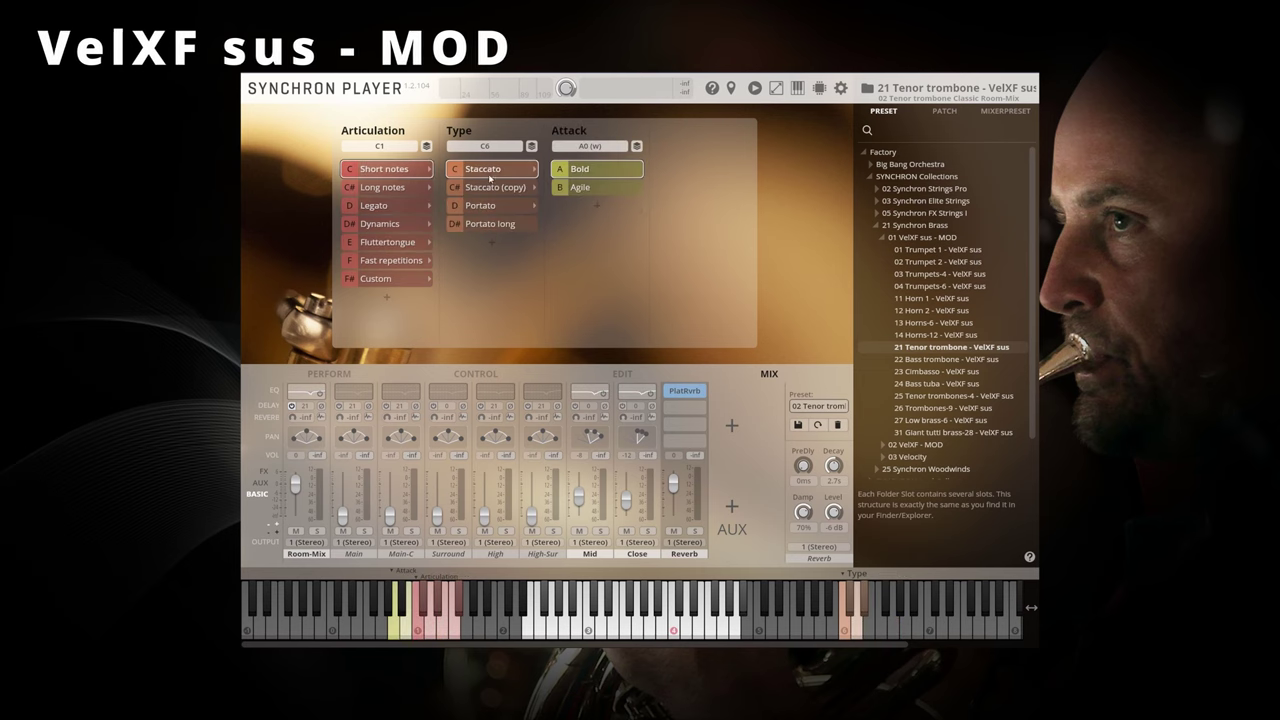
{"action": "left_click", "coordinate": [621, 370]}
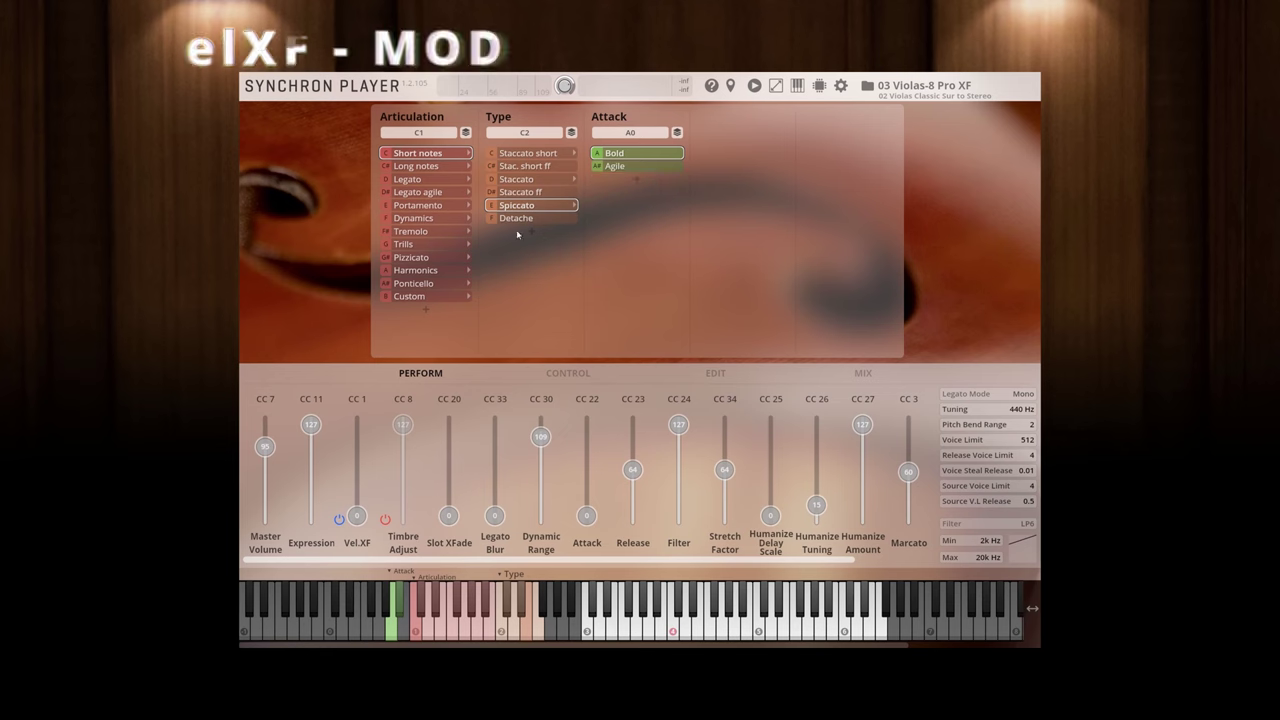
Load 04 Violoncellos-8 Pro XF from the 02 VelXF - MOD strings folder and close the browser
{"action": "left_click", "coordinate": [868, 87]}
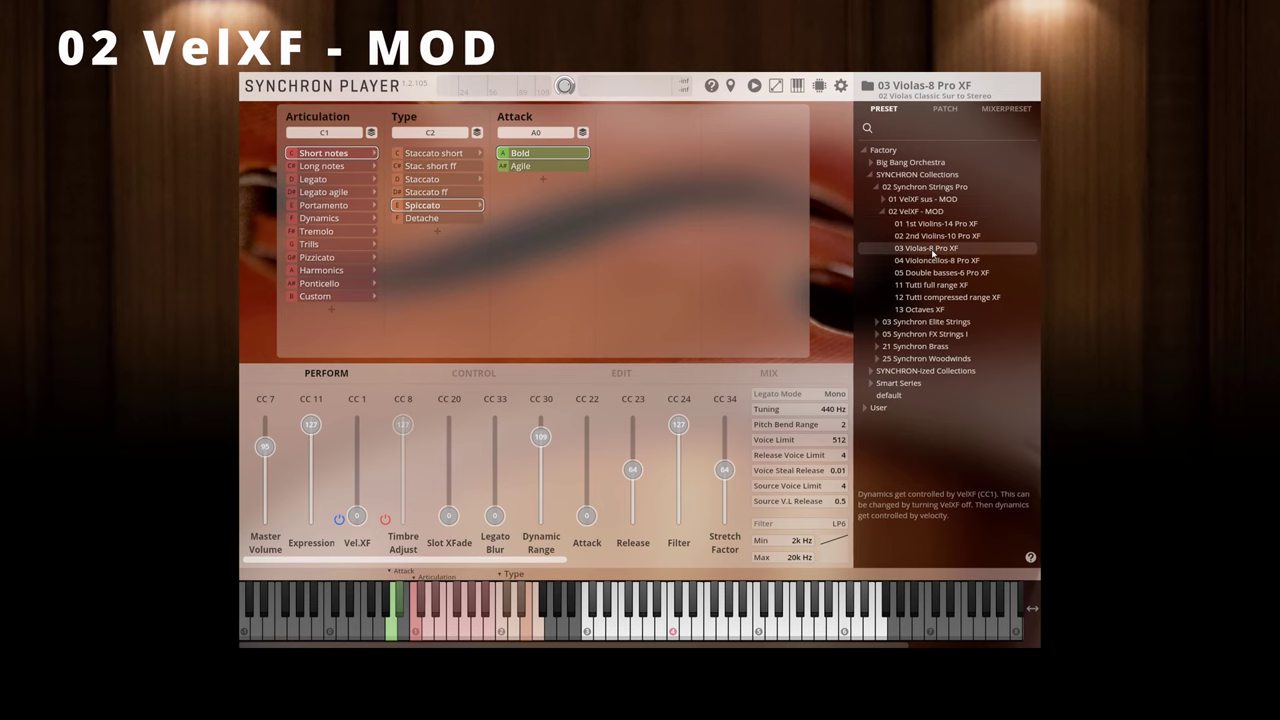
{"action": "left_click", "coordinate": [867, 87]}
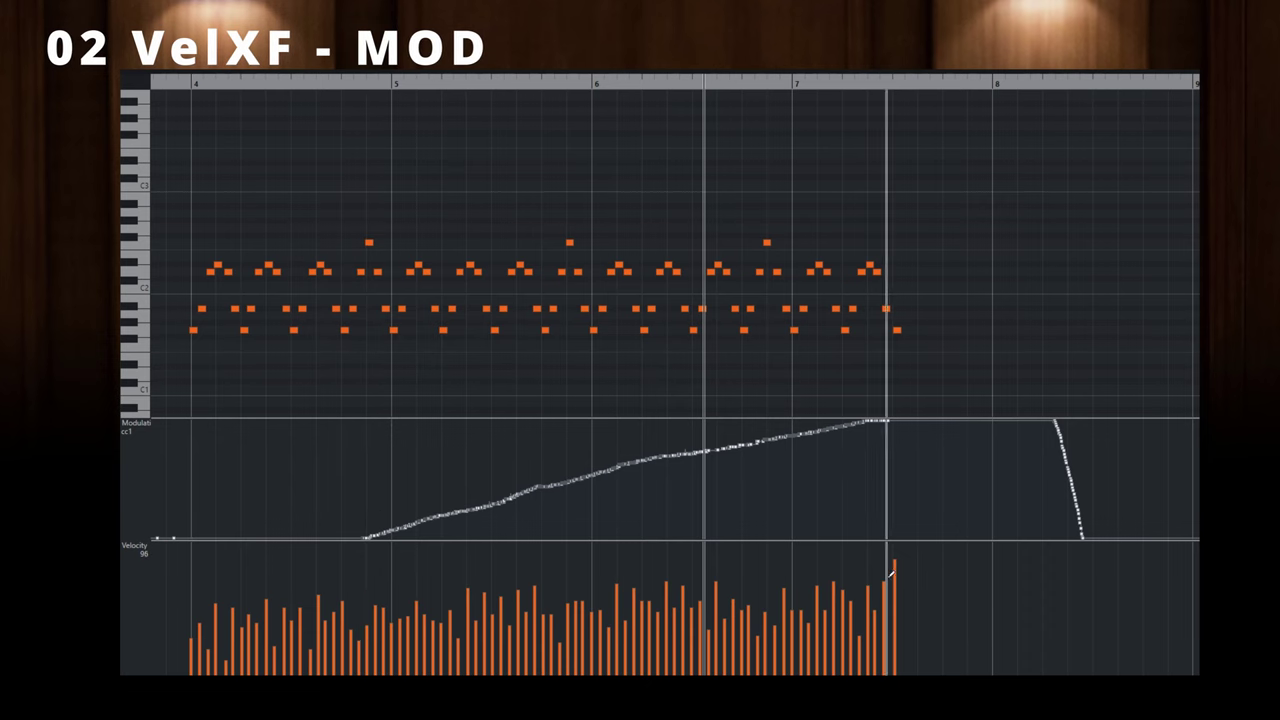
Stop playback of the repeated oboe note pattern in the piano roll
{"action": "key", "text": "space"}
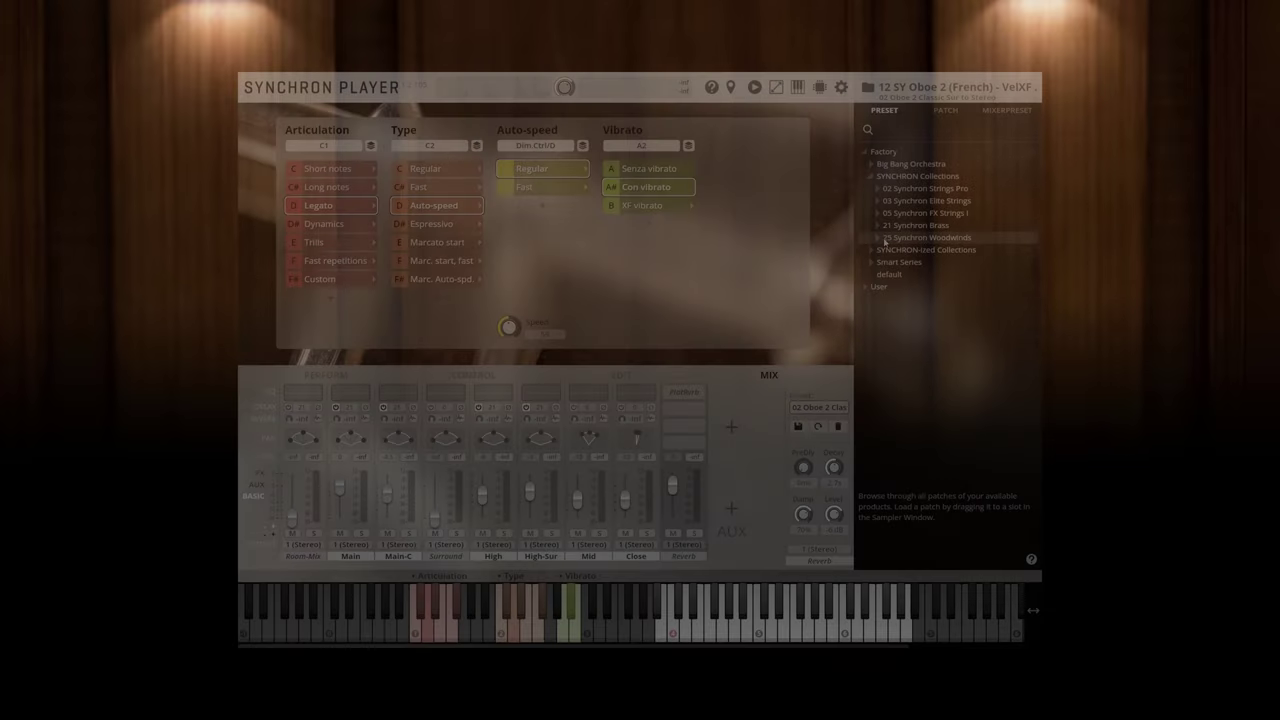
Load 12 SY Oboe 2 (French) - Velocity from 25 Synchron Woodwinds > 03 Velocity and show its performance sliders
{"action": "left_click", "coordinate": [877, 238]}
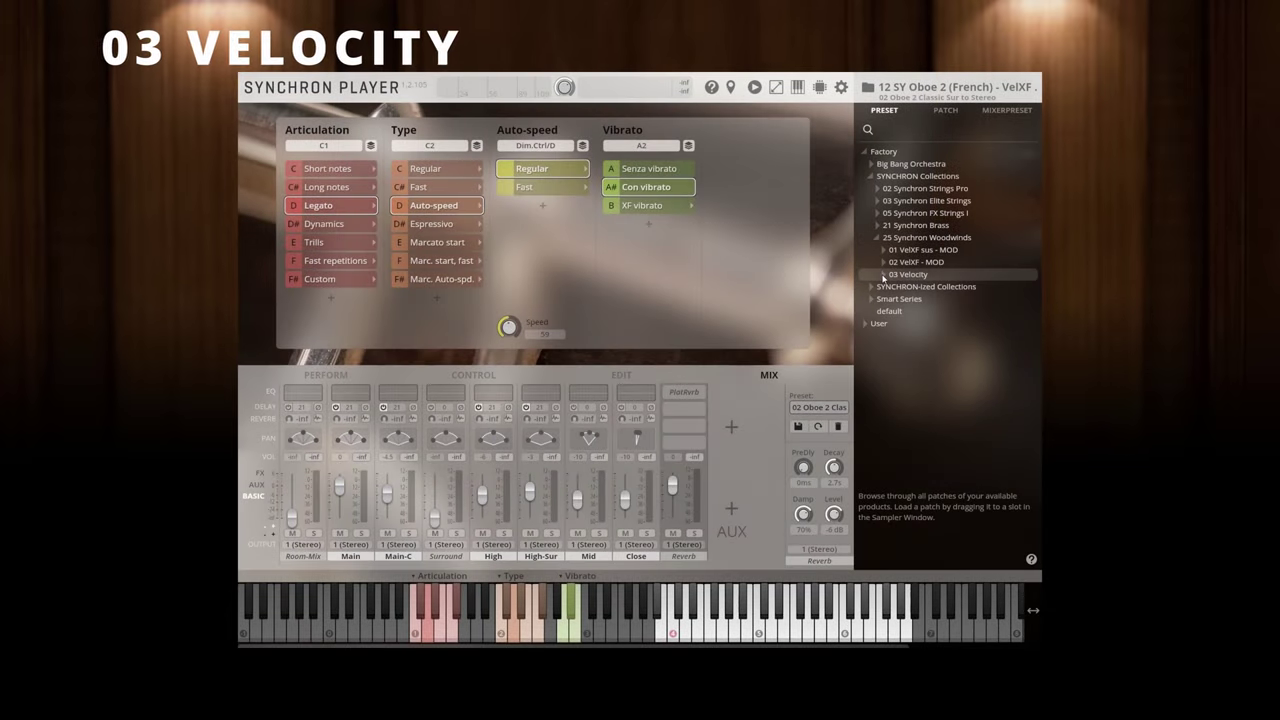
{"action": "left_click", "coordinate": [883, 275]}
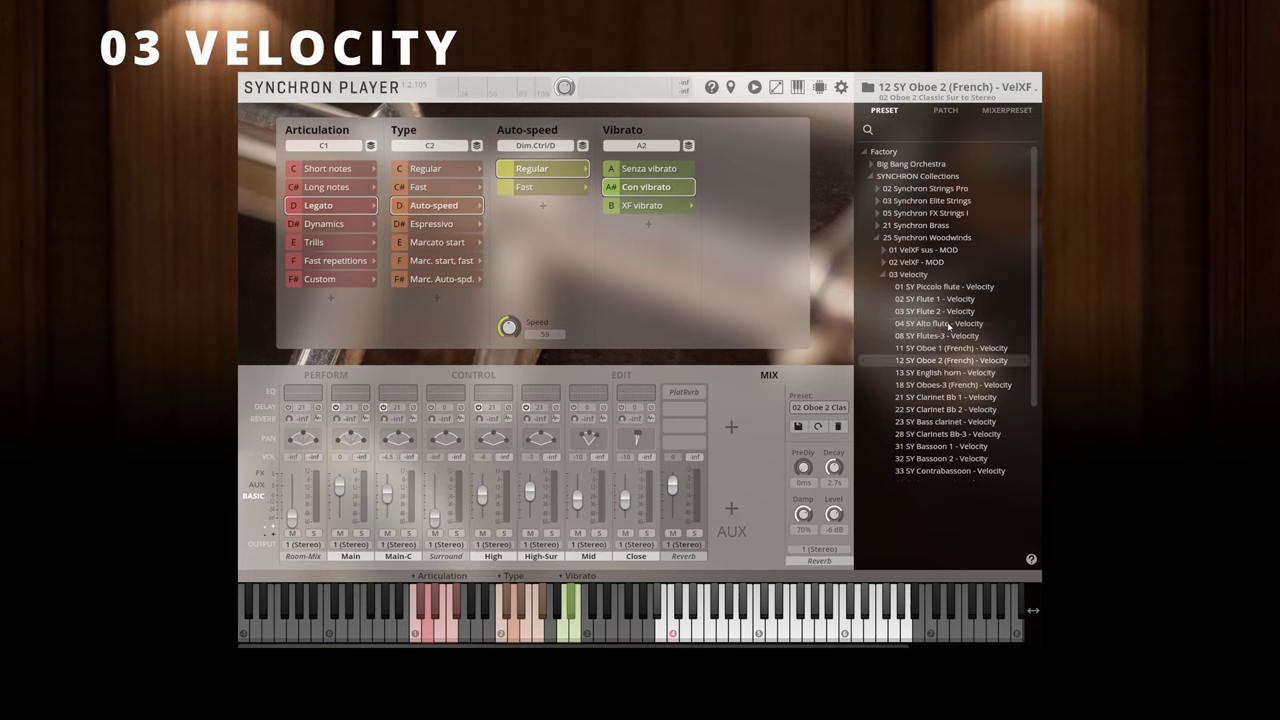
{"action": "double_click", "coordinate": [943, 361]}
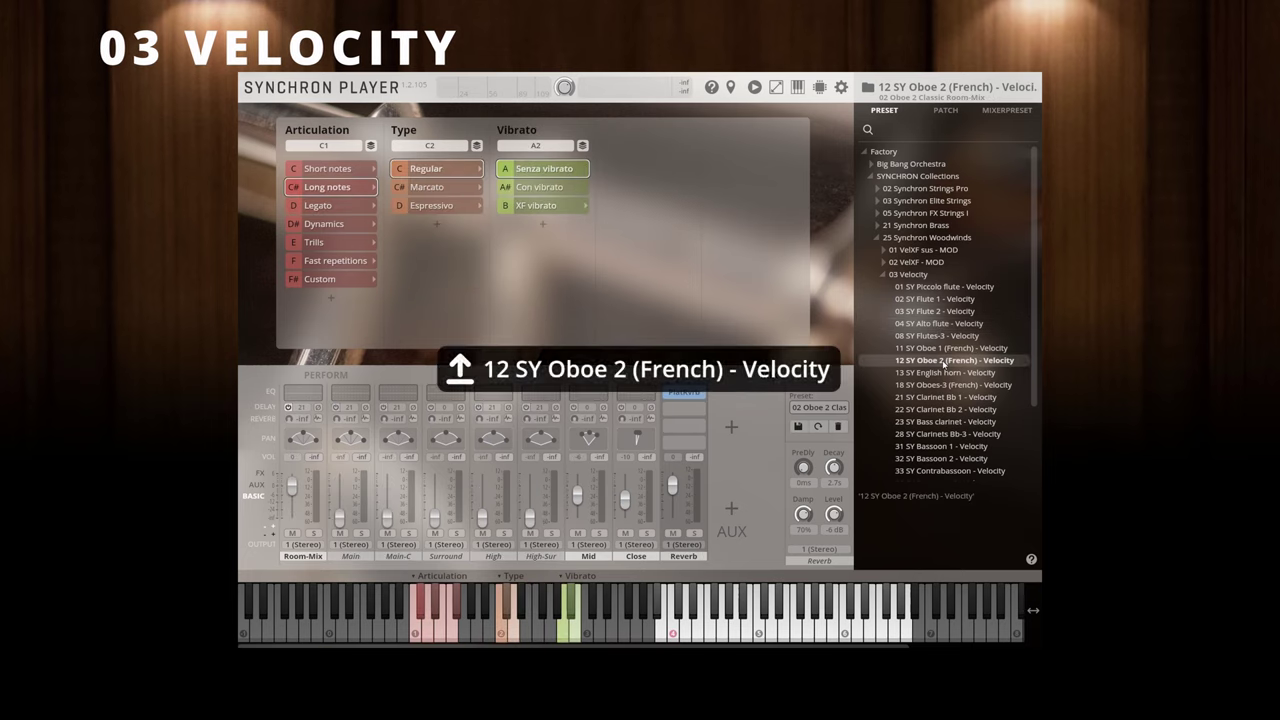
{"action": "left_click", "coordinate": [867, 89]}
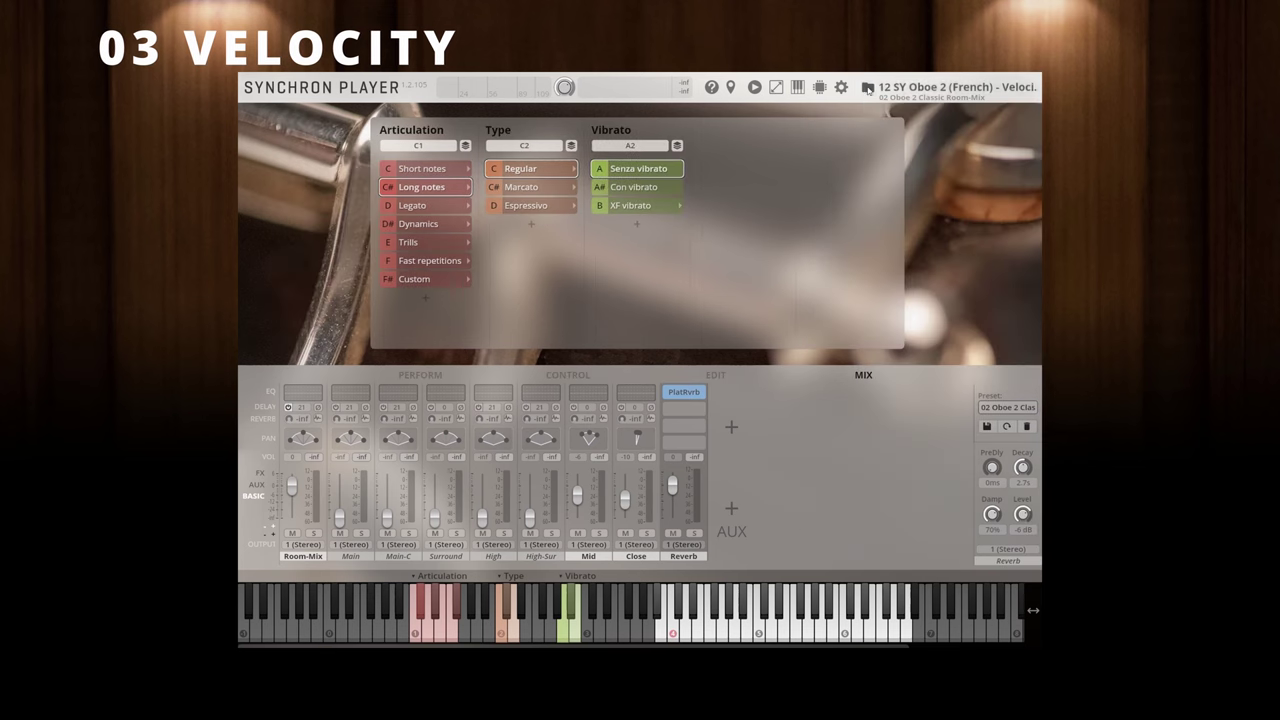
{"action": "left_click", "coordinate": [432, 379]}
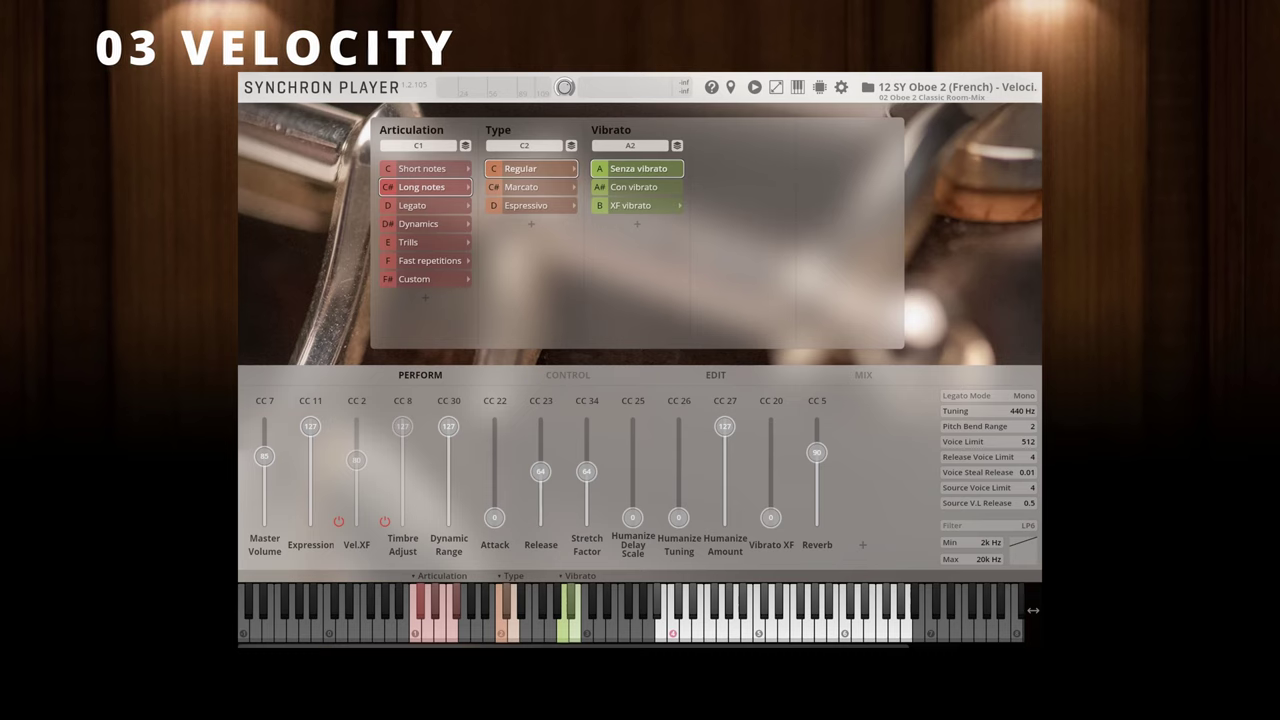
Try the Legato and Dynamics articulations, then settle on Long notes with the Espressivo type
{"action": "left_click", "coordinate": [418, 206]}
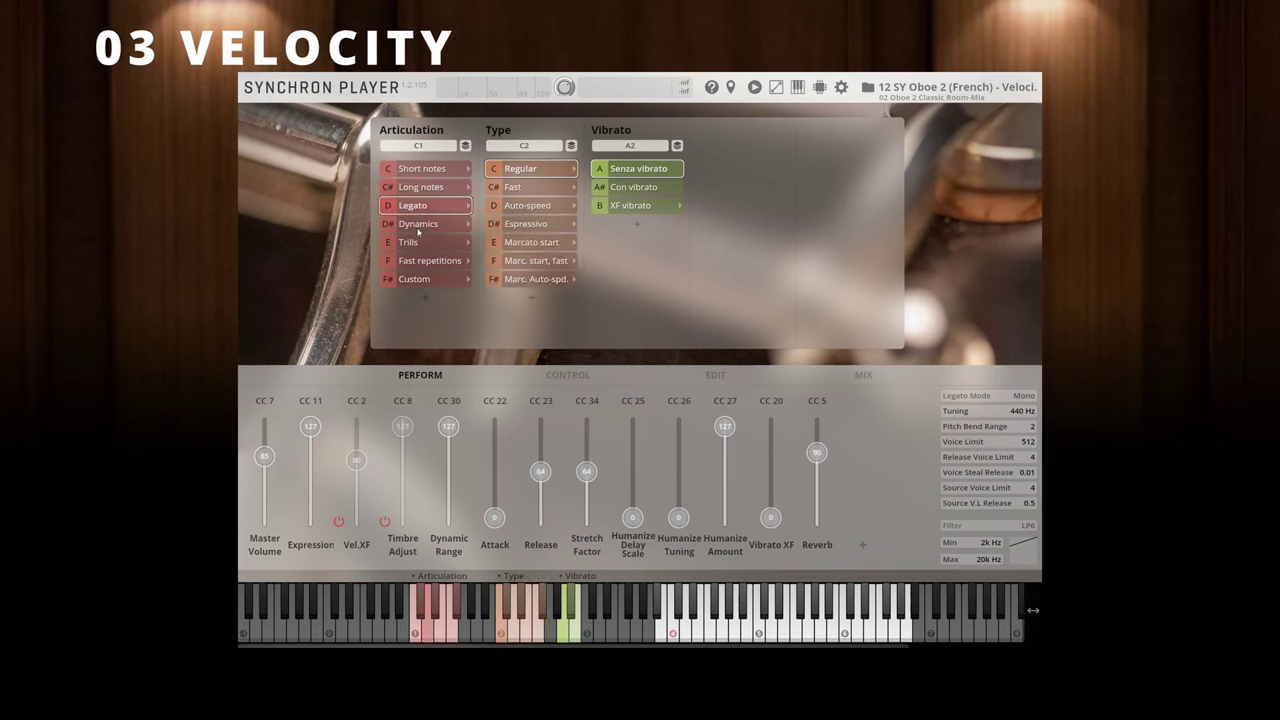
{"action": "left_click", "coordinate": [430, 224]}
{"action": "left_click", "coordinate": [423, 188]}
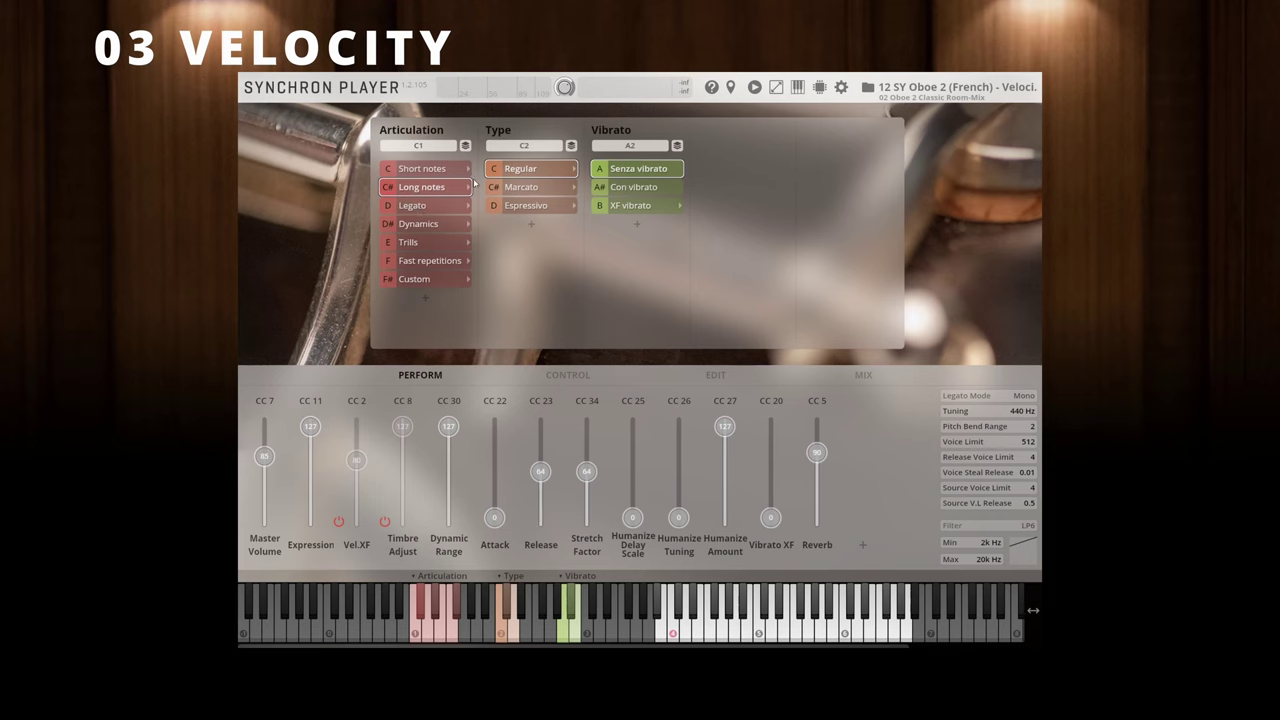
{"action": "left_click", "coordinate": [536, 206]}
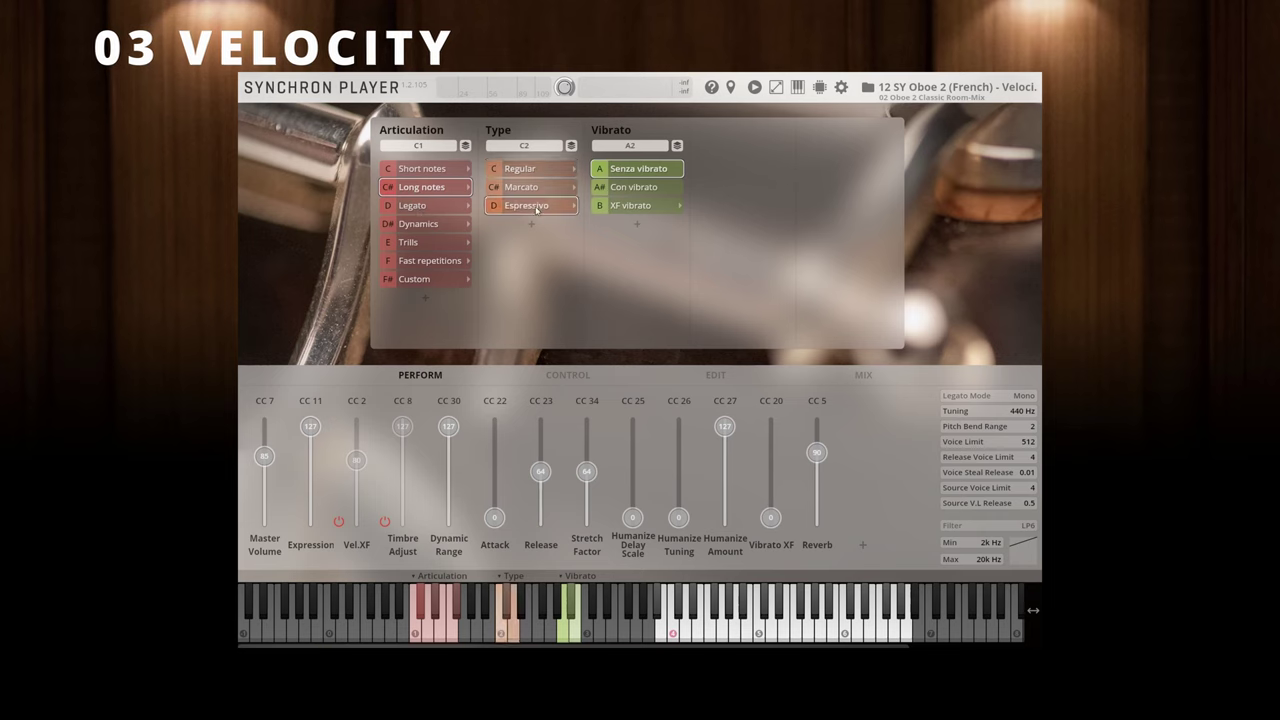
{"action": "left_click", "coordinate": [376, 403]}
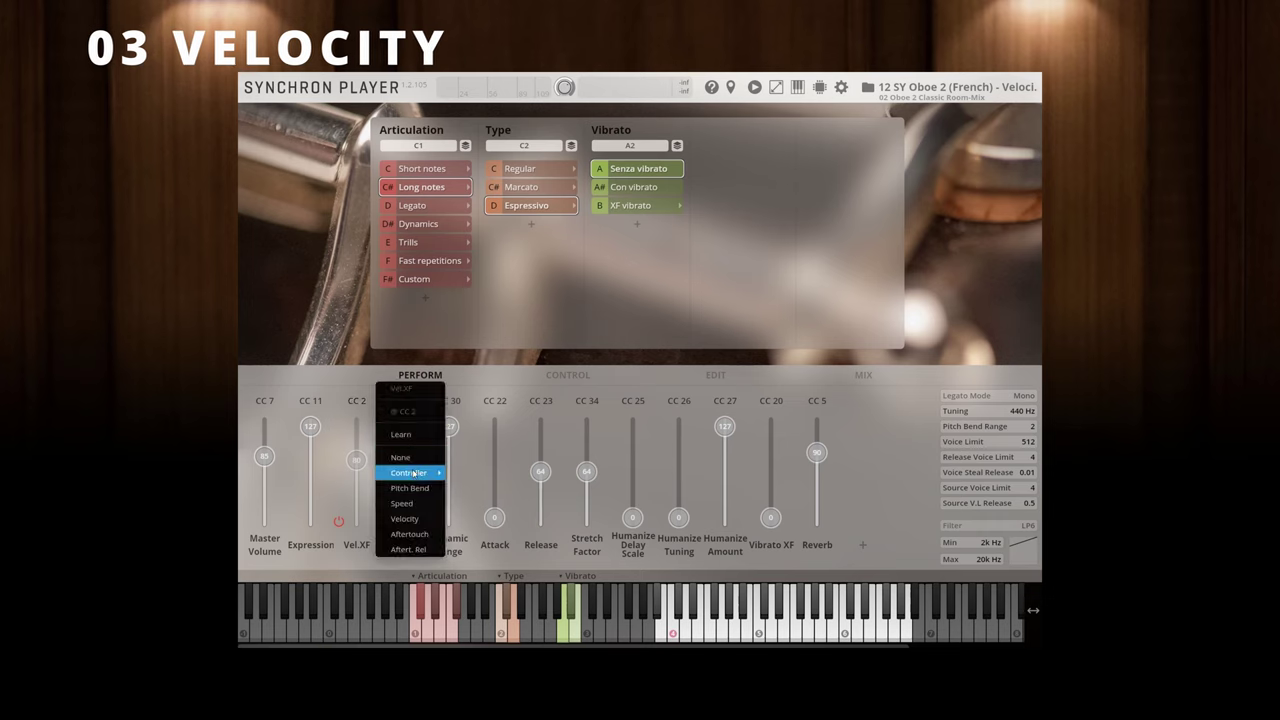
{"action": "mouse_move", "coordinate": [431, 475]}
{"action": "mouse_move", "coordinate": [470, 472]}
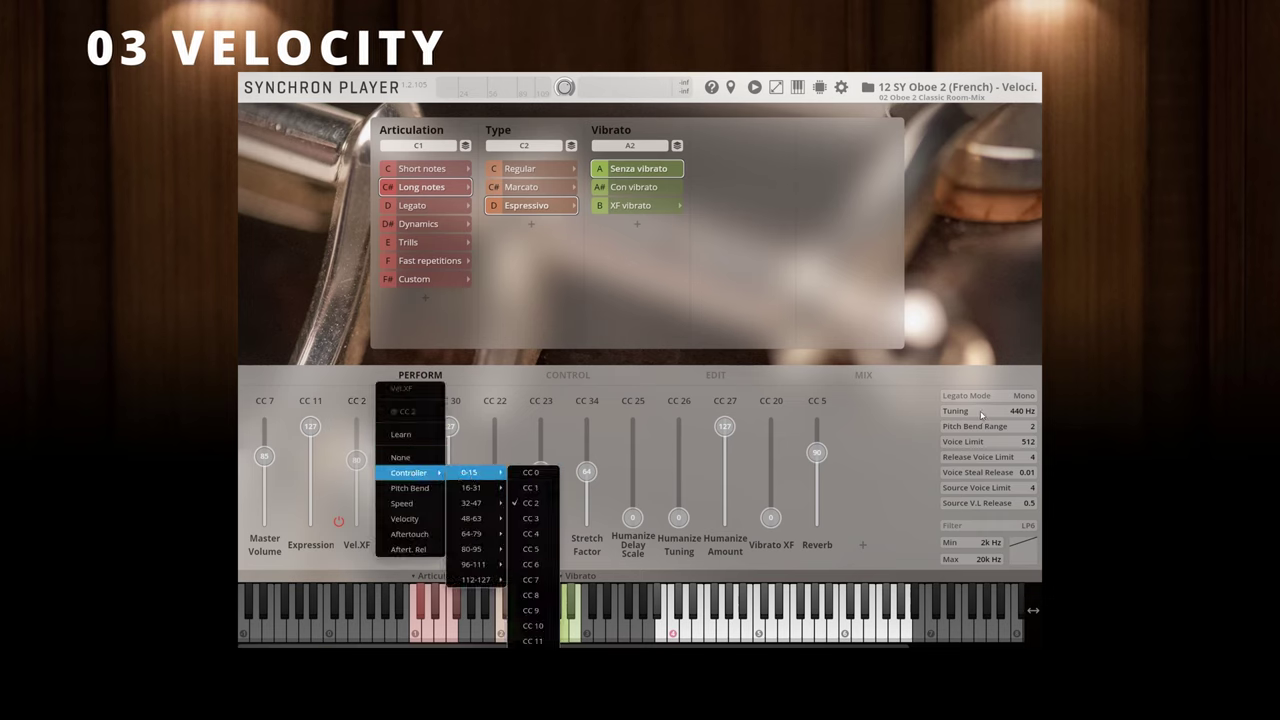
{"action": "left_click", "coordinate": [533, 494]}
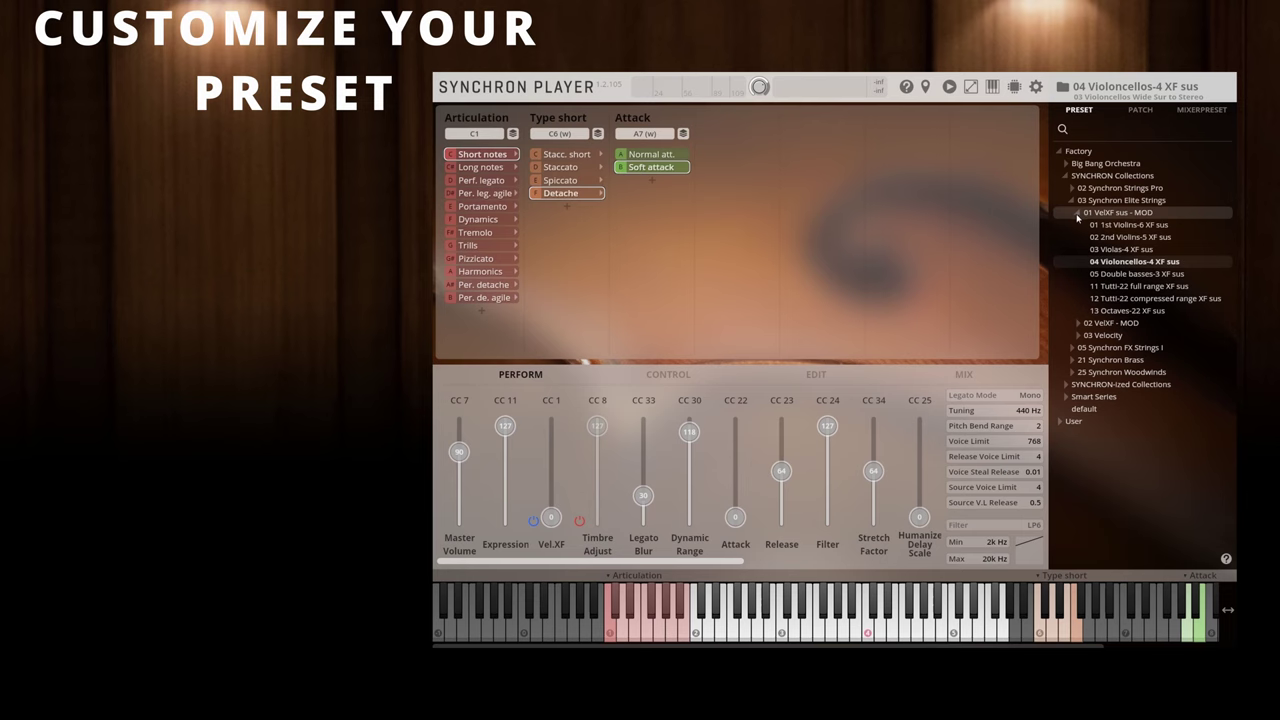
Collapse and re-expand 01 VelXF sus - MOD, then close the preset list around 04 Violoncellos-4 XF sus
{"action": "left_click", "coordinate": [1077, 217]}
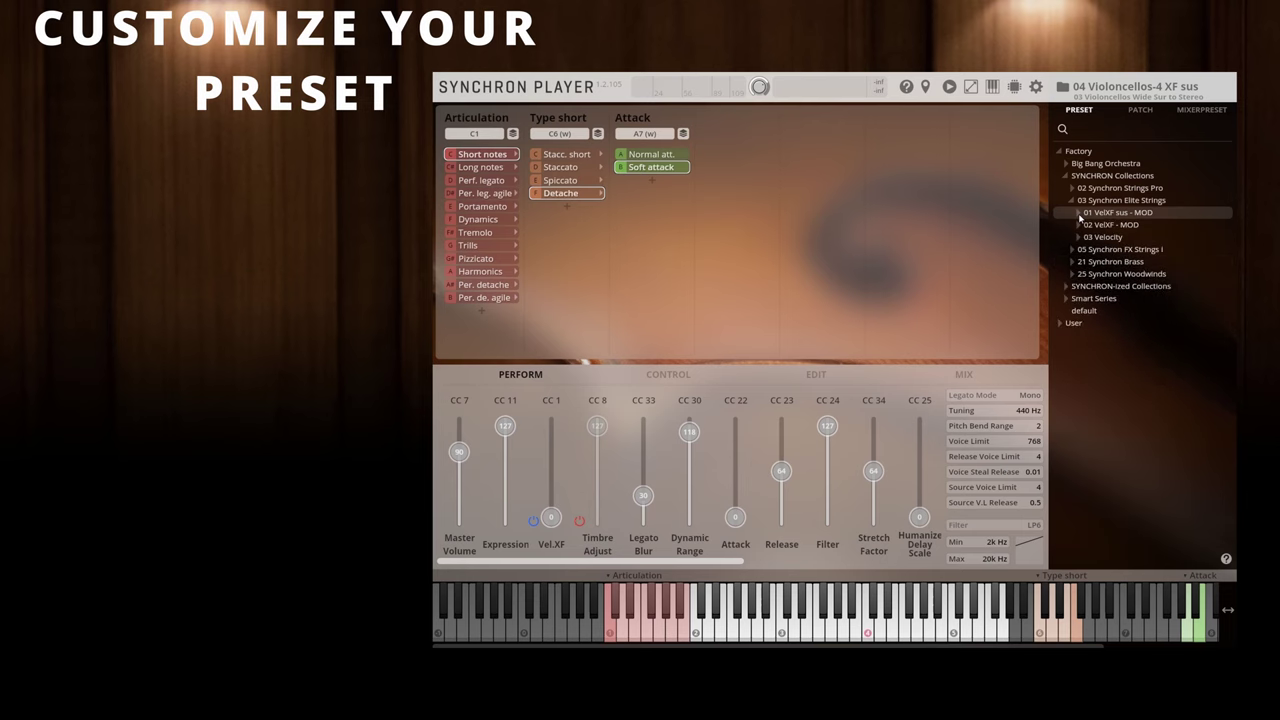
{"action": "left_click", "coordinate": [1079, 217]}
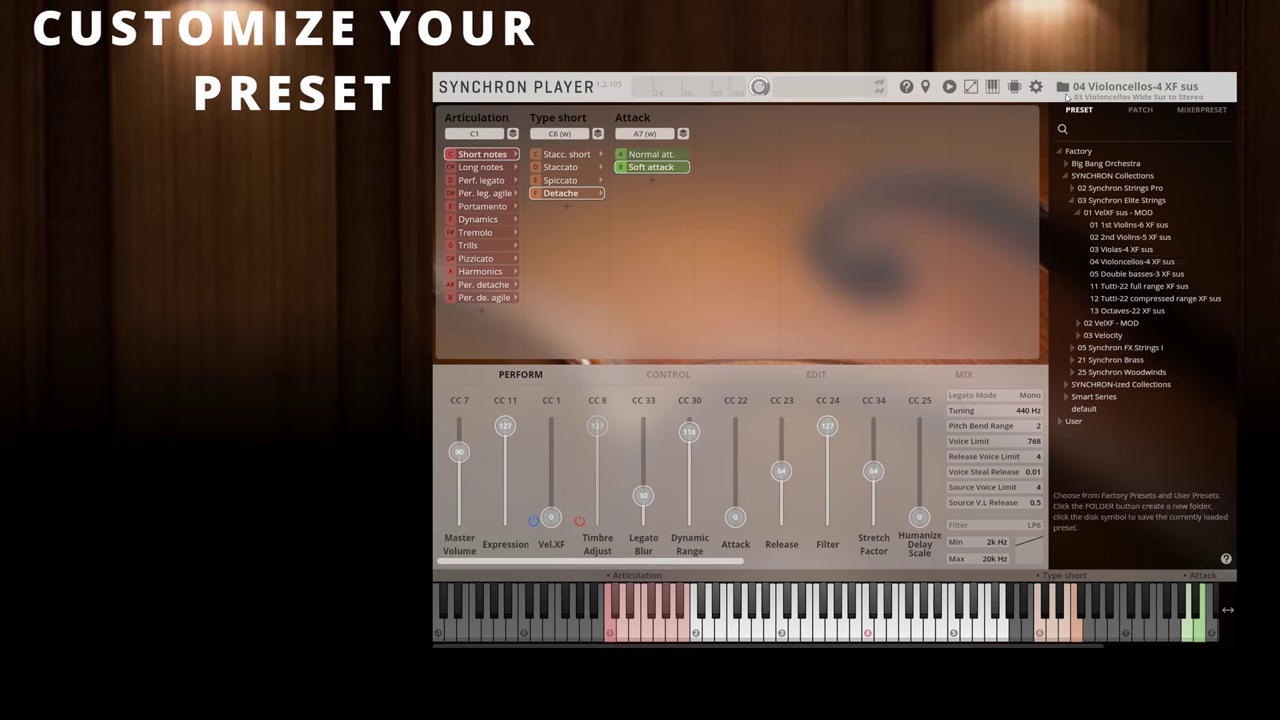
{"action": "left_click", "coordinate": [1065, 93]}
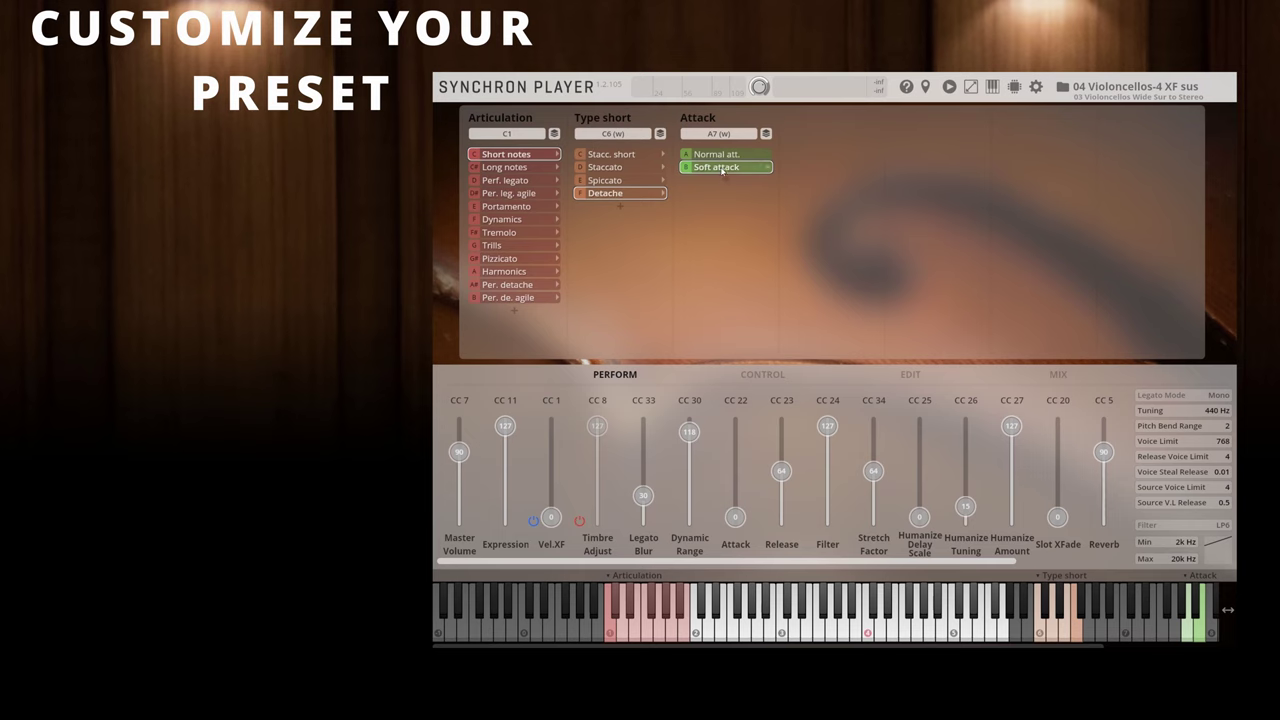
Switch the cello Detache soft-attack slot's Velocity Crossfade option from Off to On, then return to Perform view
{"action": "left_click", "coordinate": [905, 374]}
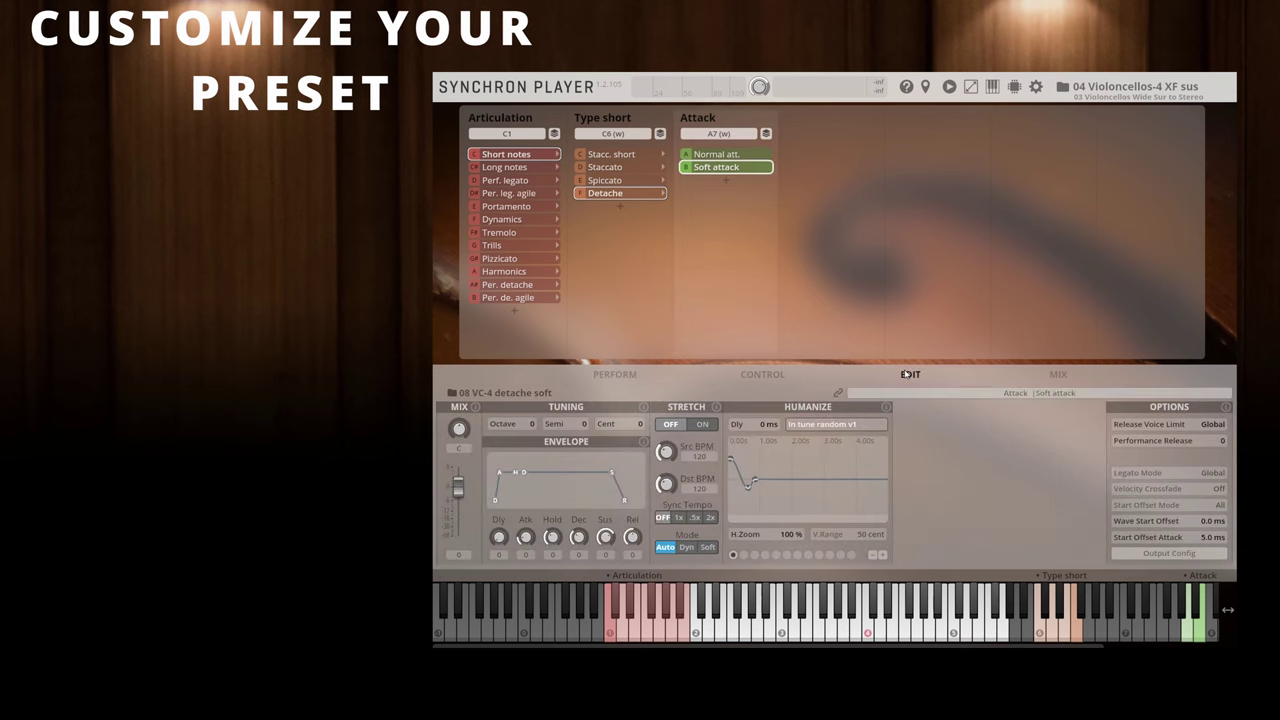
{"action": "left_click", "coordinate": [1190, 490]}
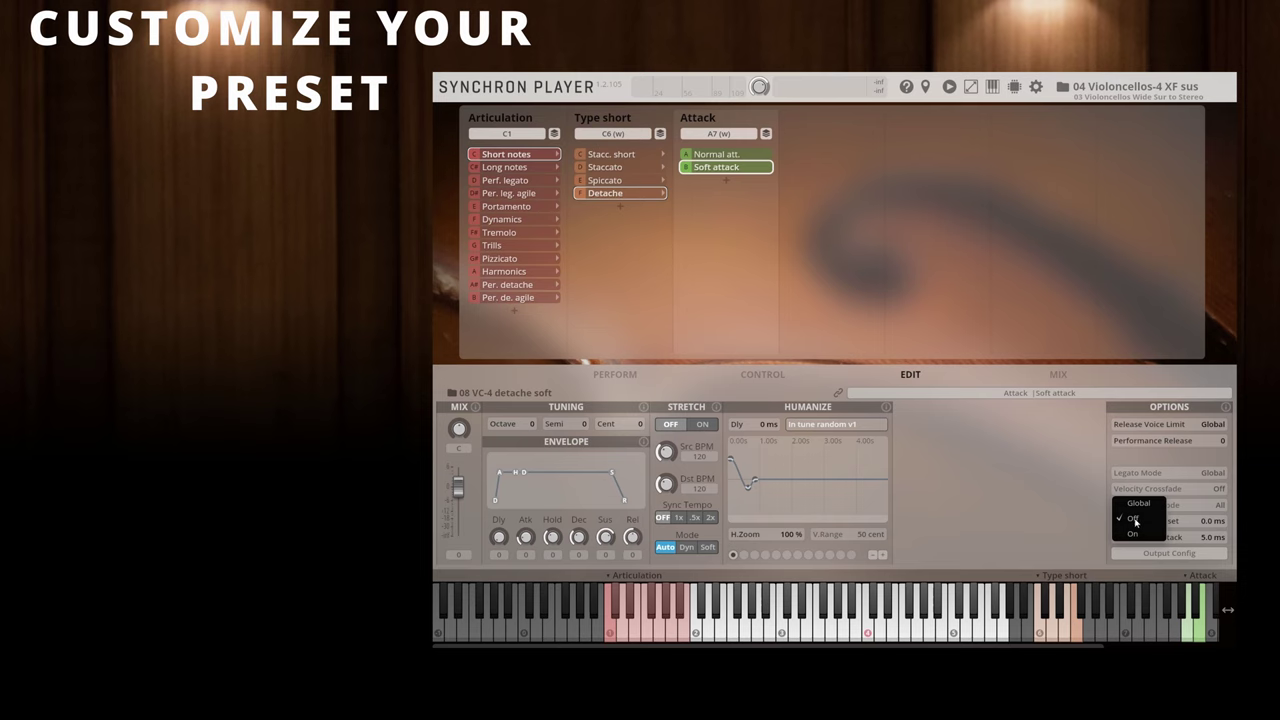
{"action": "left_click", "coordinate": [1132, 532]}
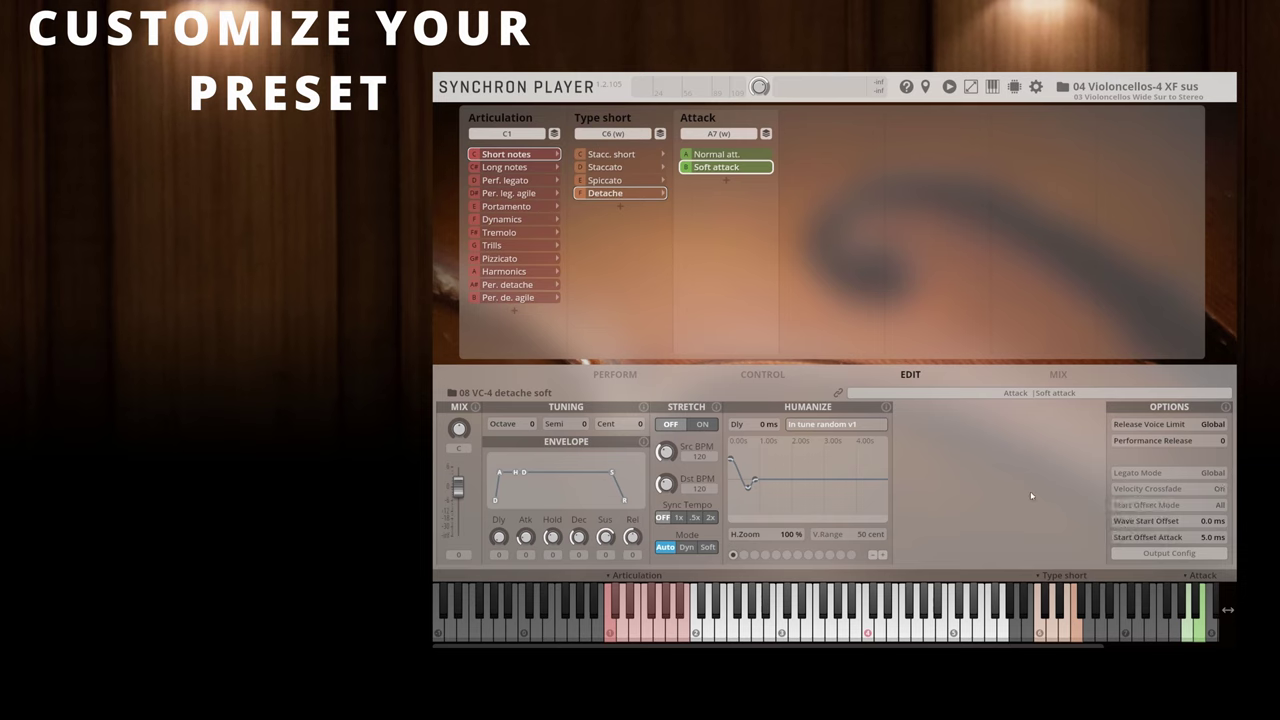
{"action": "left_click", "coordinate": [617, 375]}
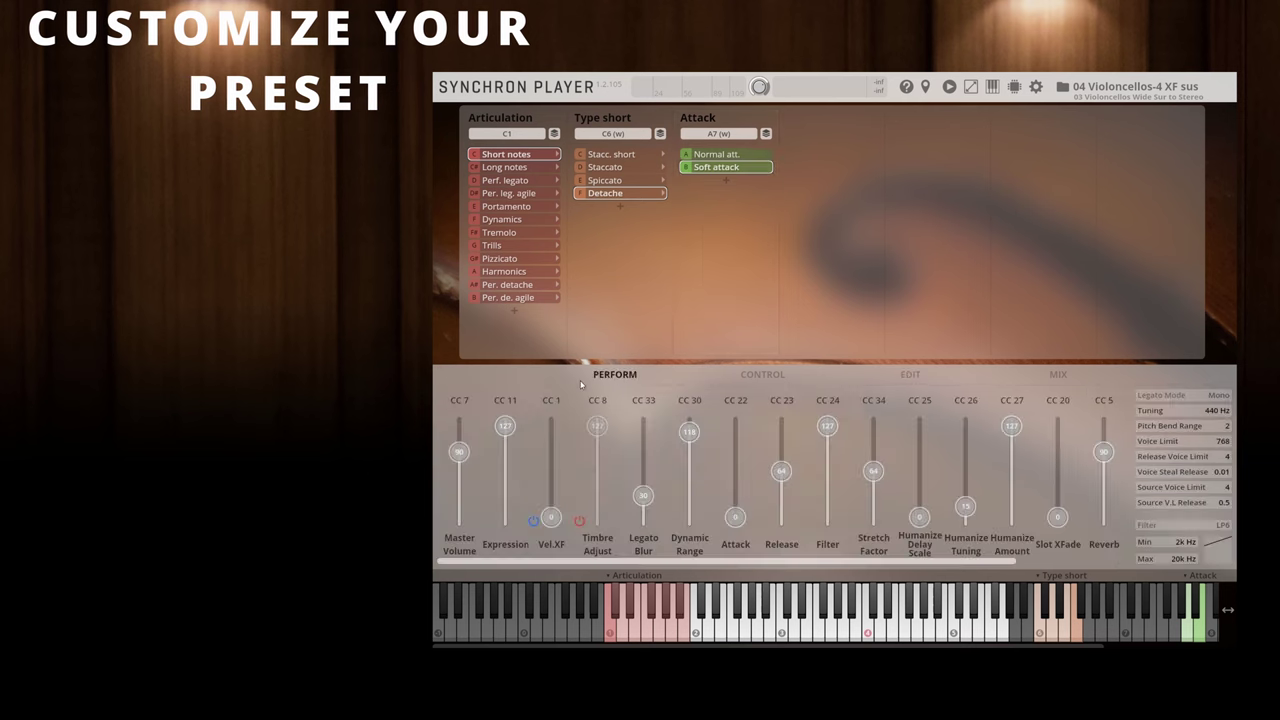